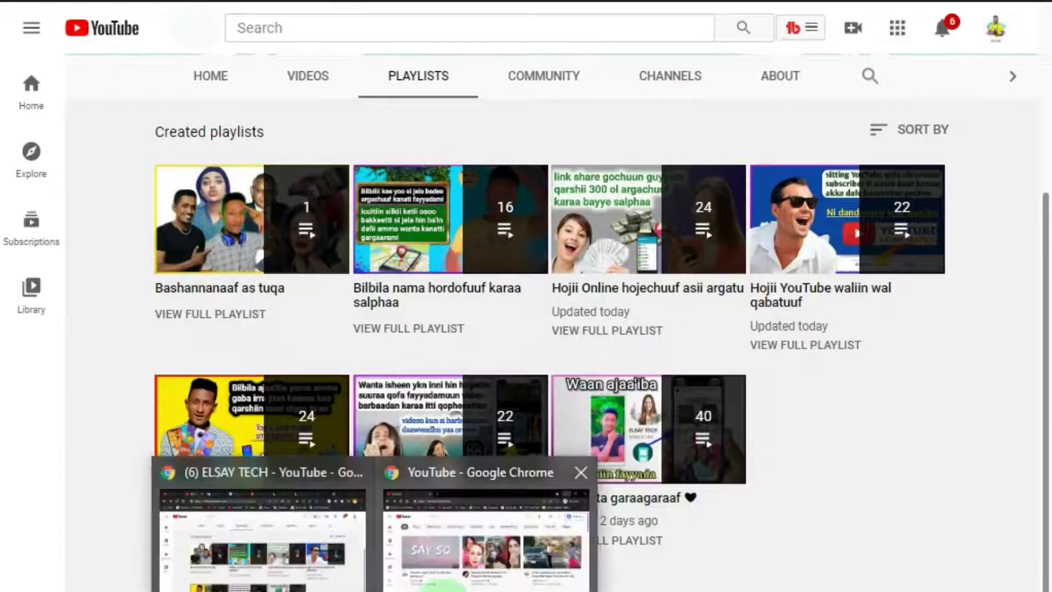
# Switch to the other Chrome window with the signed-out YouTube home page
pyautogui.click(446, 581)
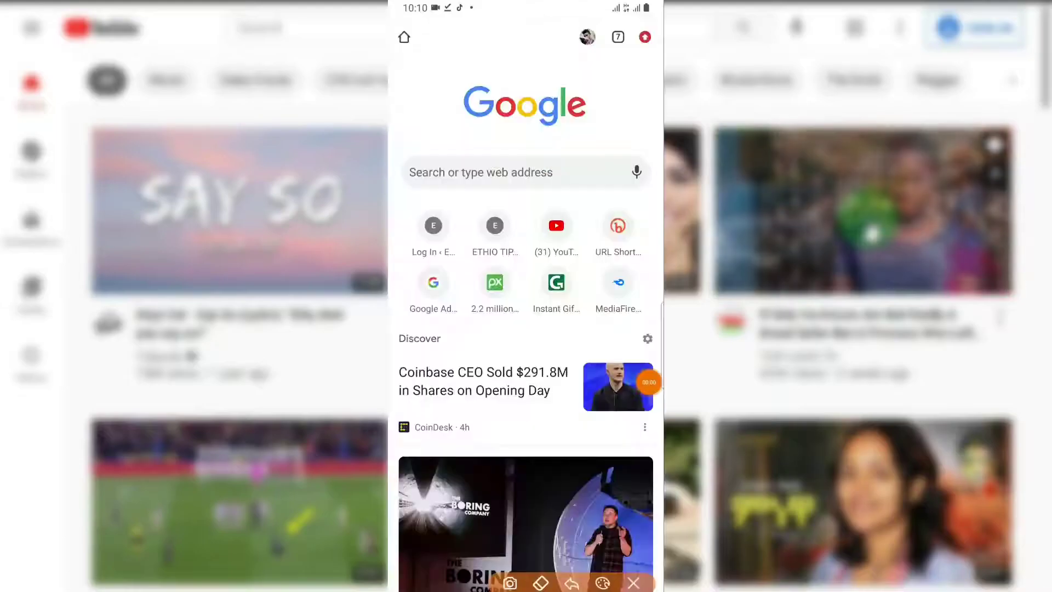
# Examine the Desktop site option in mobile Chrome's options and circle it on the screen
pyautogui.moveTo(624, 25)
pyautogui.mouseDown()
pyautogui.moveTo(657, 66)
pyautogui.moveTo(630, 80)
pyautogui.moveTo(608, 129)
pyautogui.mouseUp()
pyautogui.click(634, 583)
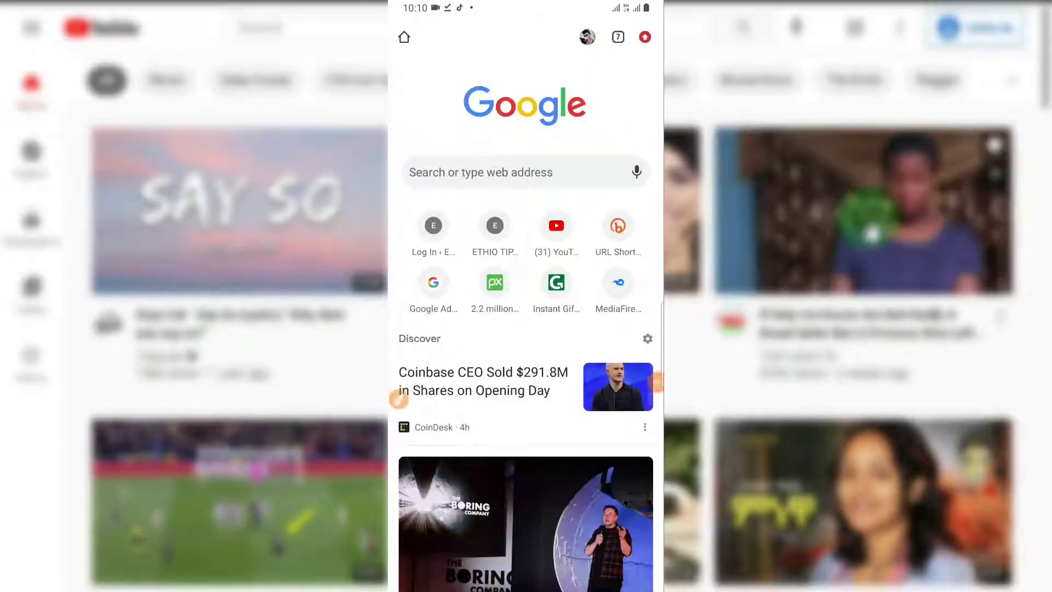
pyautogui.click(645, 37)
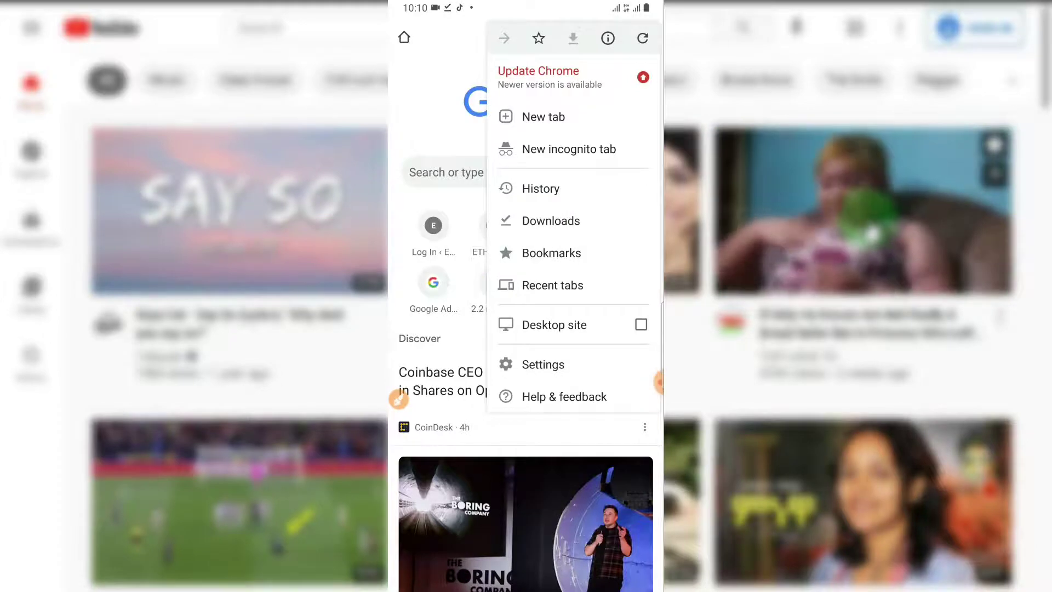
pyautogui.click(398, 399)
pyautogui.moveTo(647, 310)
pyautogui.mouseDown()
pyautogui.moveTo(616, 295)
pyautogui.moveTo(485, 327)
pyautogui.moveTo(661, 321)
pyautogui.mouseUp()
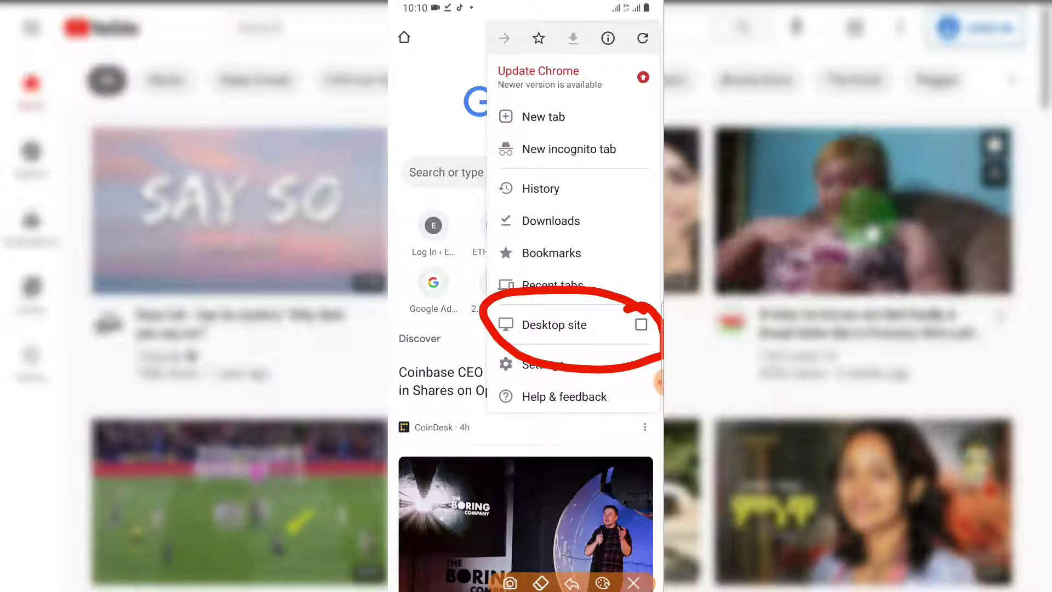
pyautogui.click(634, 582)
pyautogui.press('Escape')
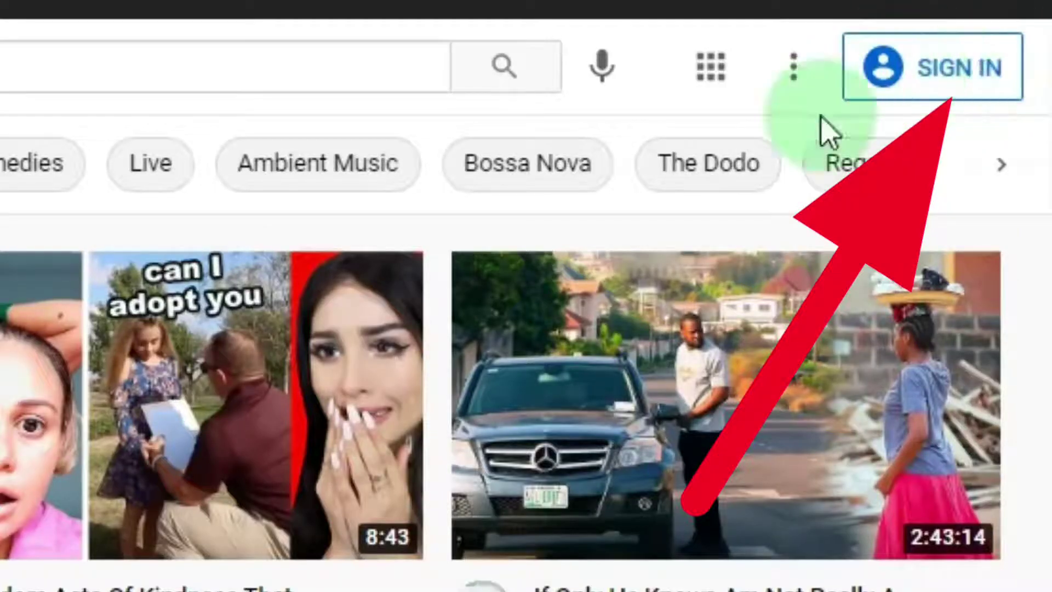
# Start creating a personal Google account (For myself) from YouTube's sign-in page
pyautogui.click(953, 91)
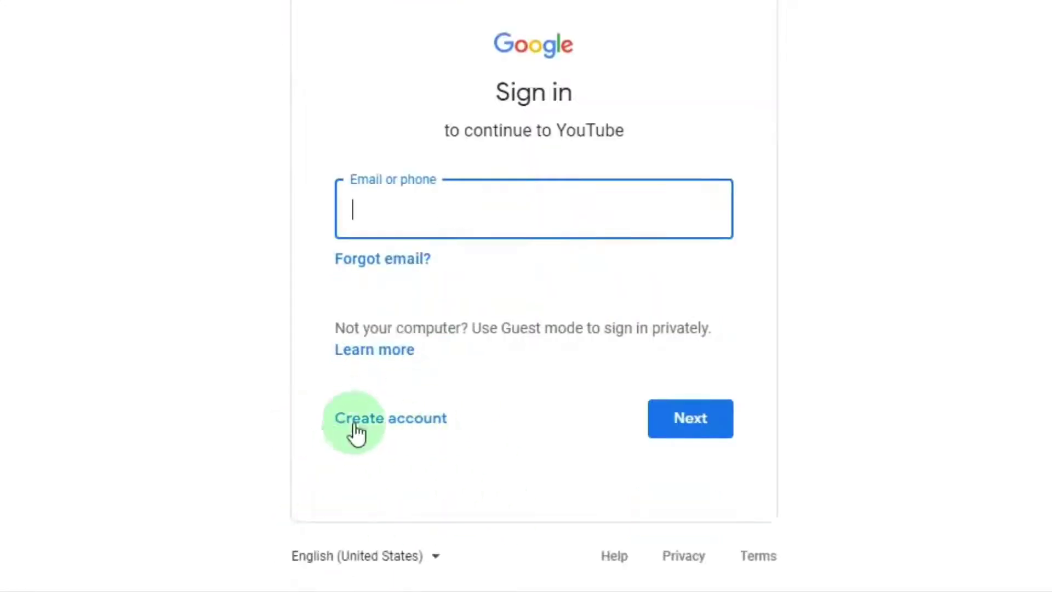
pyautogui.click(405, 422)
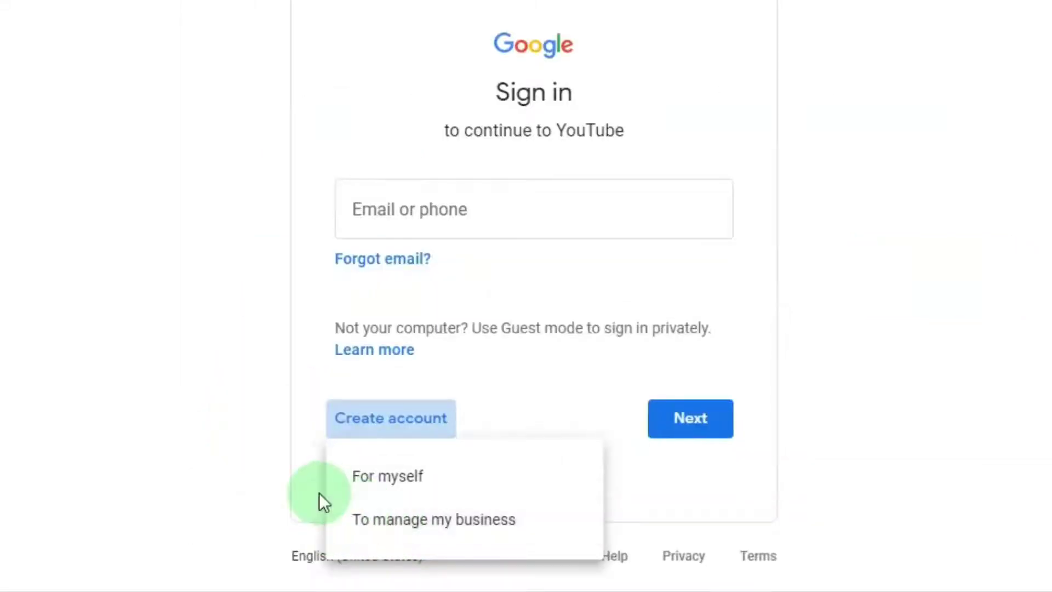
pyautogui.click(400, 490)
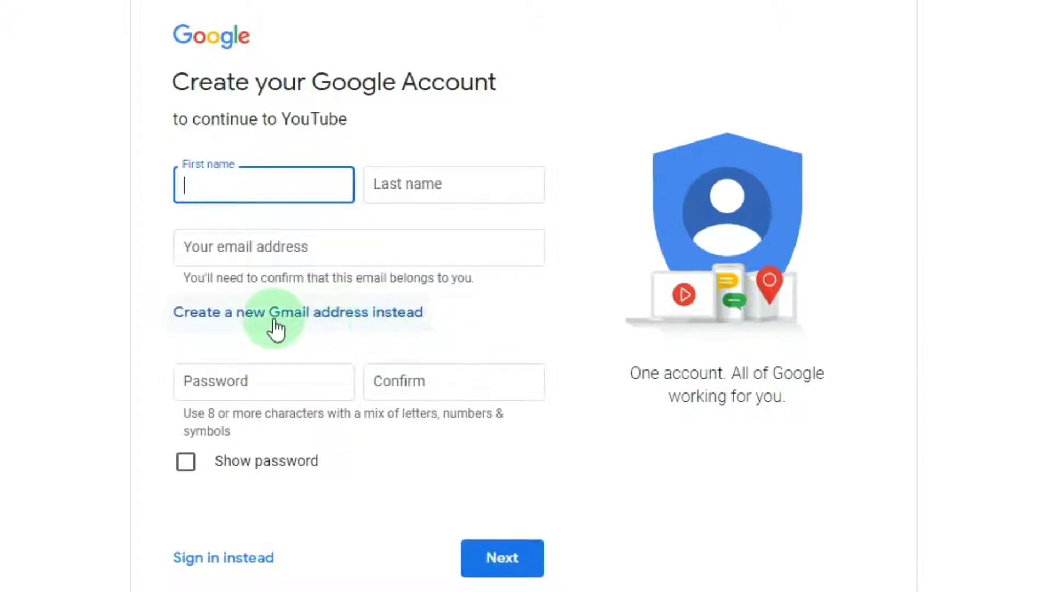
# Choose to create a new Gmail address for the account instead of using an existing email
pyautogui.click(354, 321)
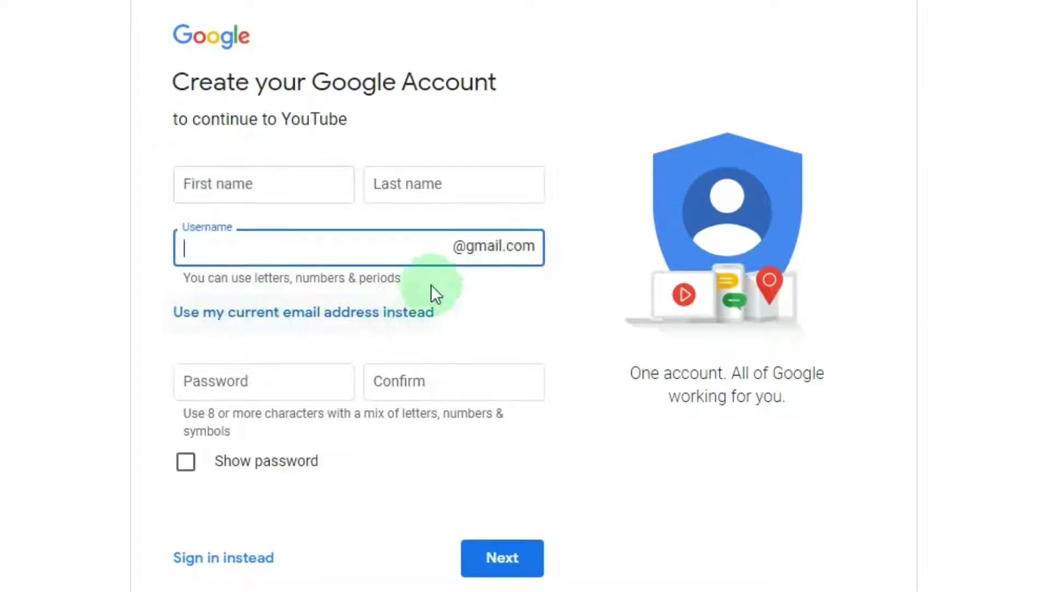
pyautogui.click(335, 313)
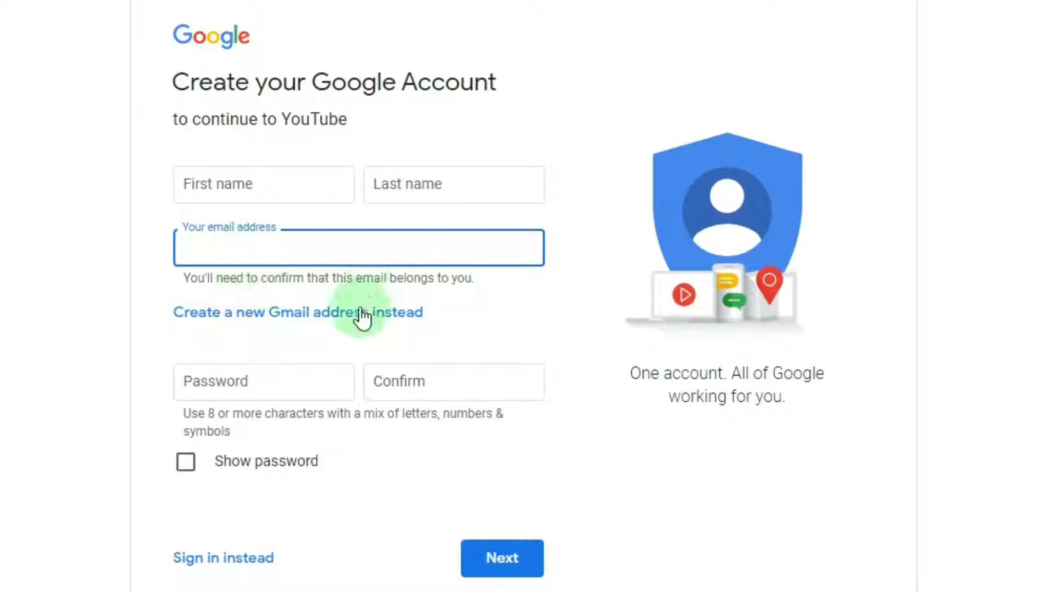
pyautogui.click(355, 318)
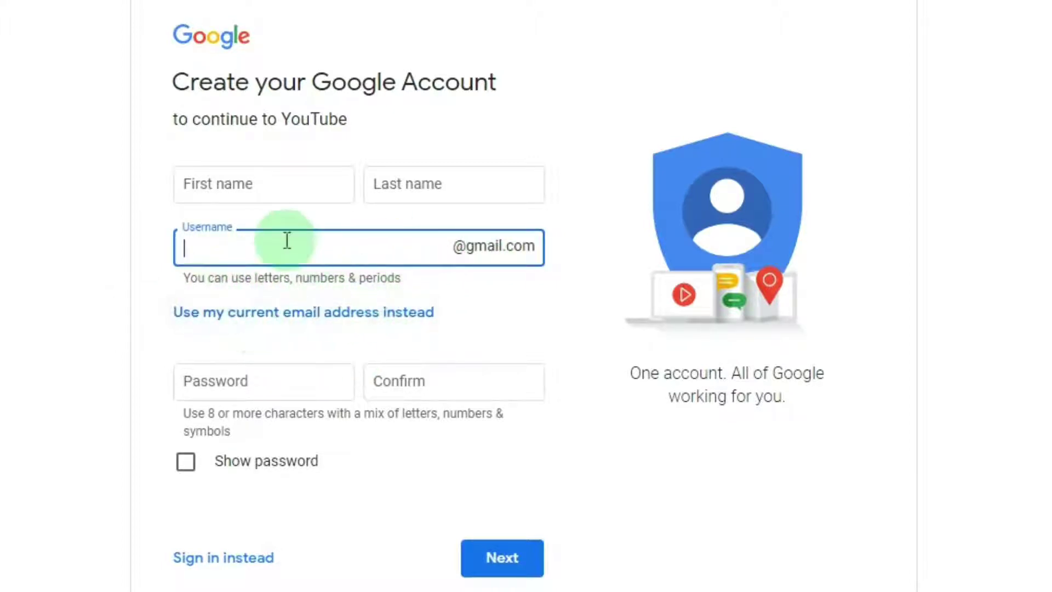
# Fill in the account holder's first name, last name and desired Gmail username
pyautogui.click(305, 181)
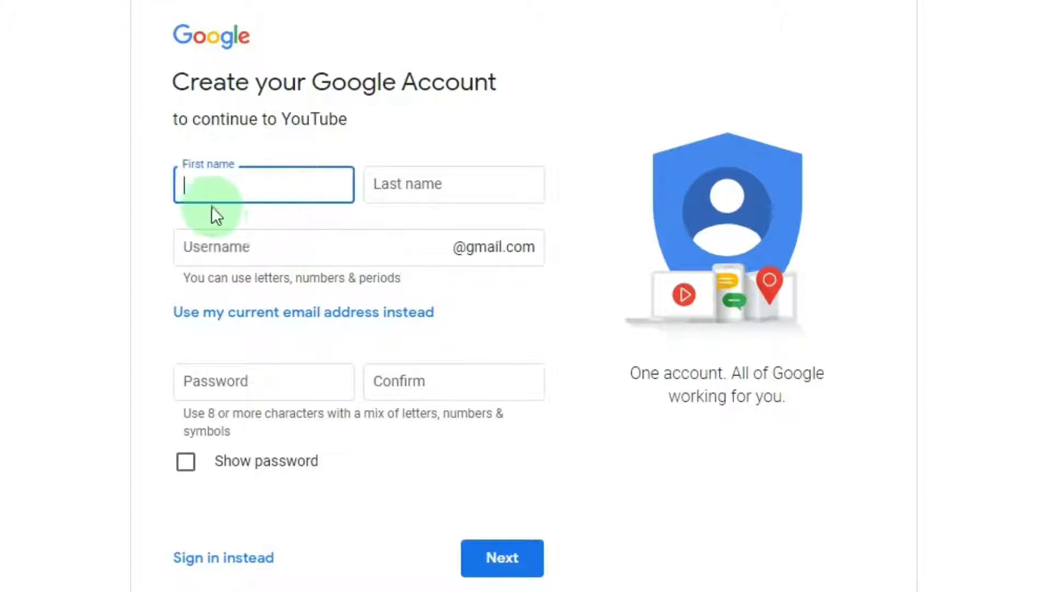
pyautogui.click(448, 190)
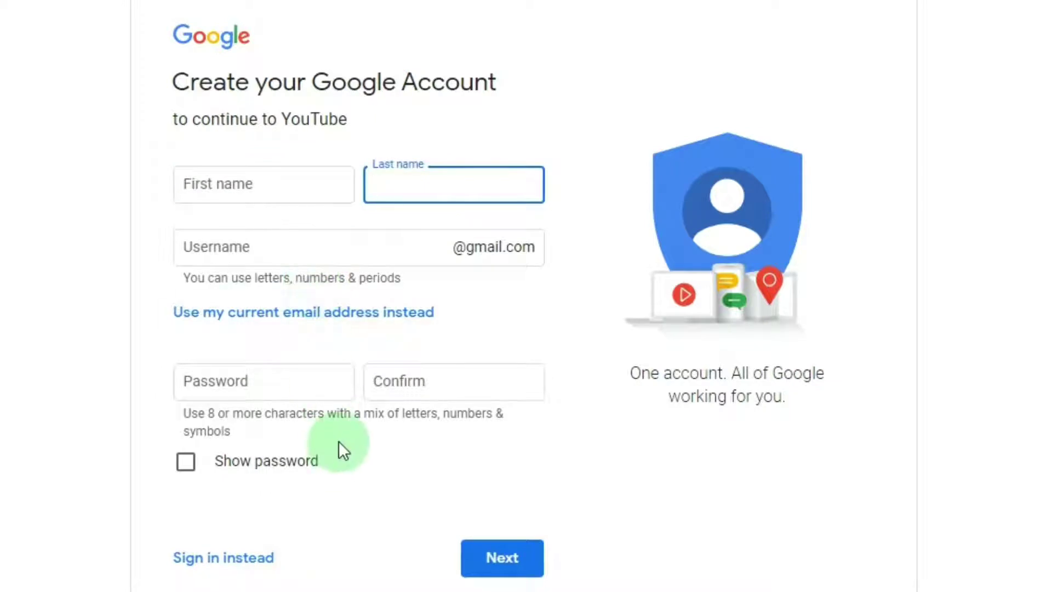
pyautogui.scroll(-1, 339, 441)
pyautogui.scroll(-1, 339, 441)
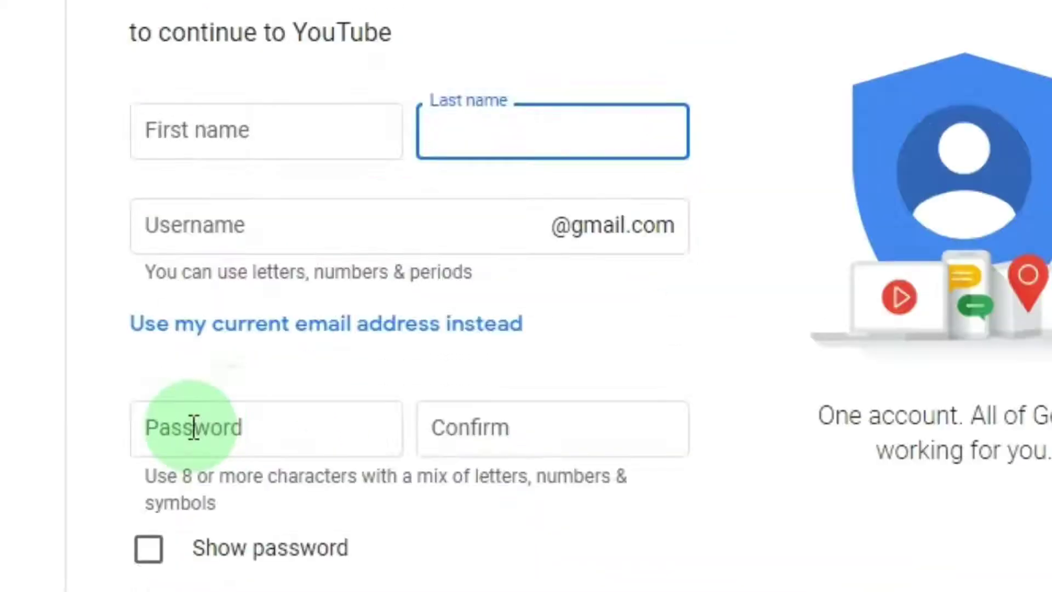
pyautogui.click(217, 275)
pyautogui.click(462, 481)
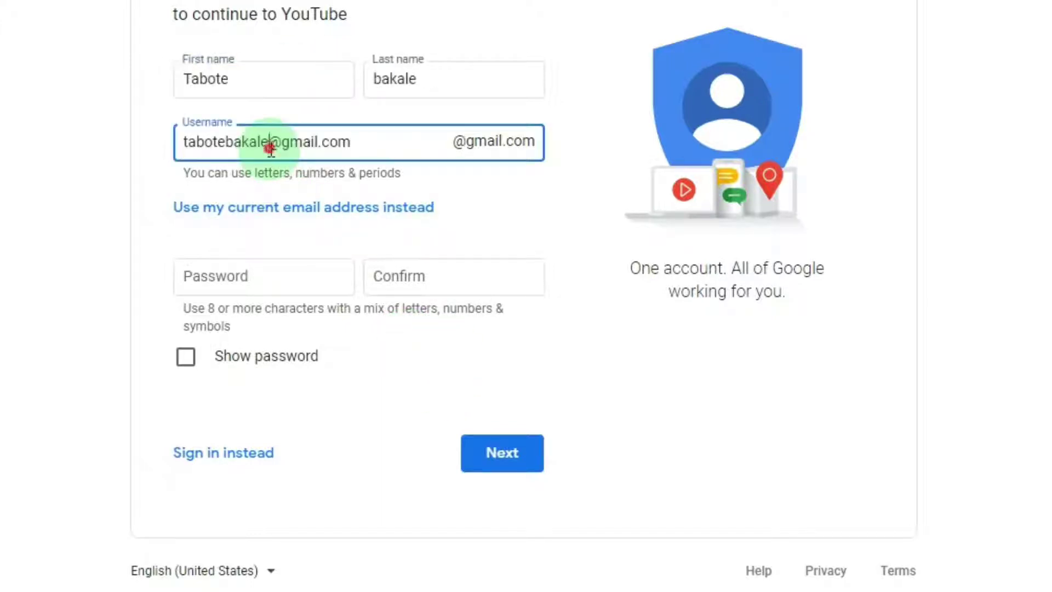
# Revise the Gmail username, then enter and confirm the account password and submit the form
pyautogui.moveTo(269, 144); pyautogui.dragTo(378, 154)
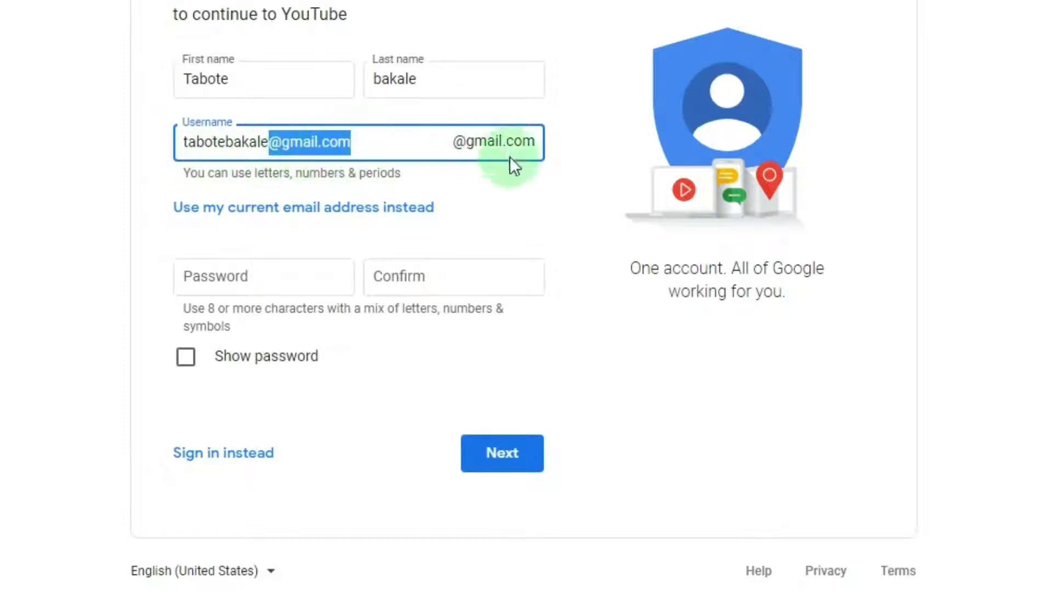
pyautogui.click(508, 245)
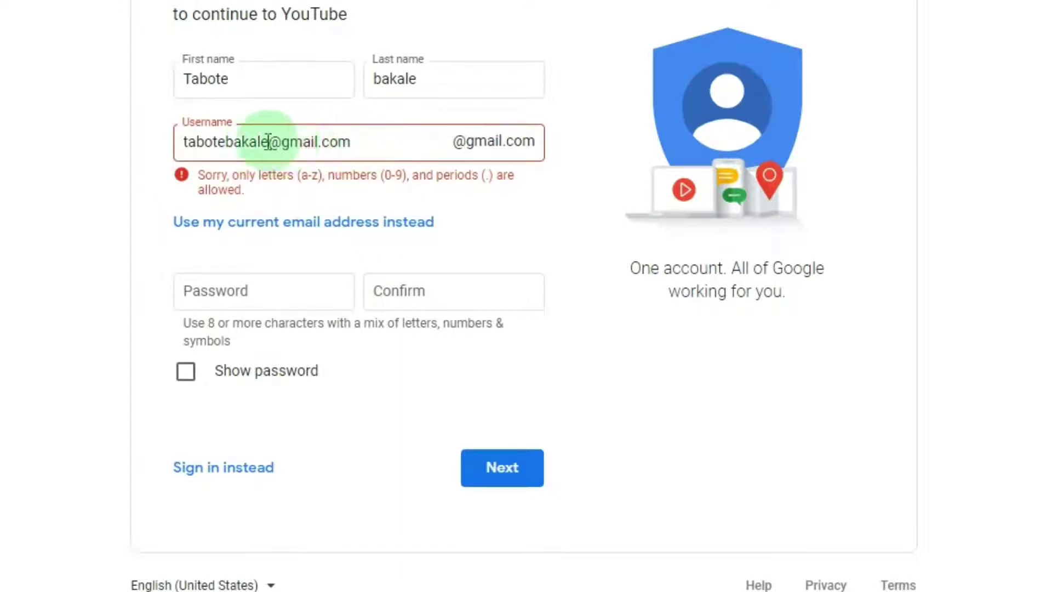
pyautogui.moveTo(269, 144); pyautogui.dragTo(406, 180)
pyautogui.click(398, 149)
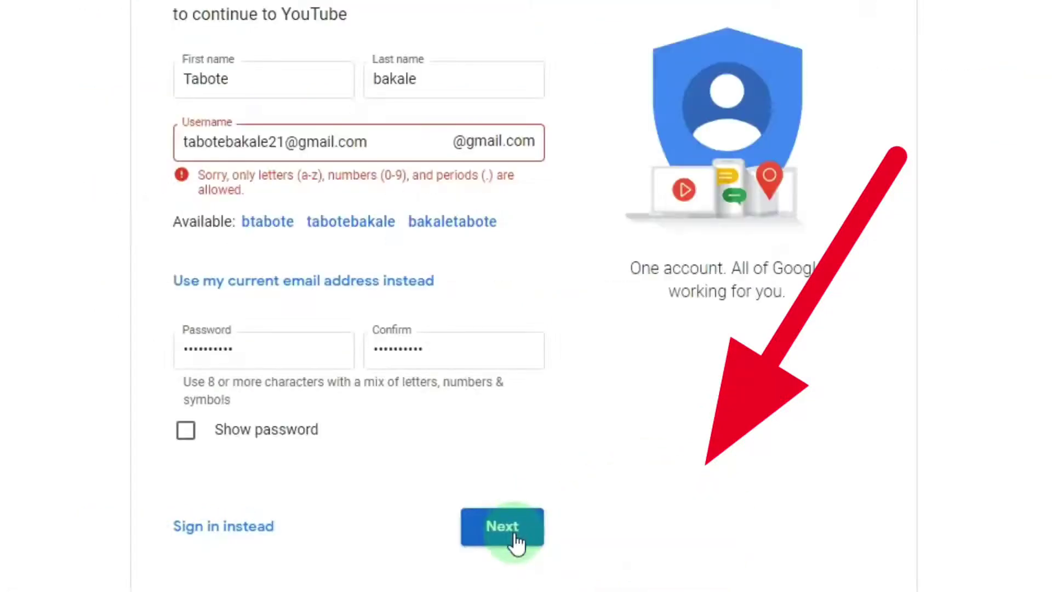
pyautogui.click(515, 540)
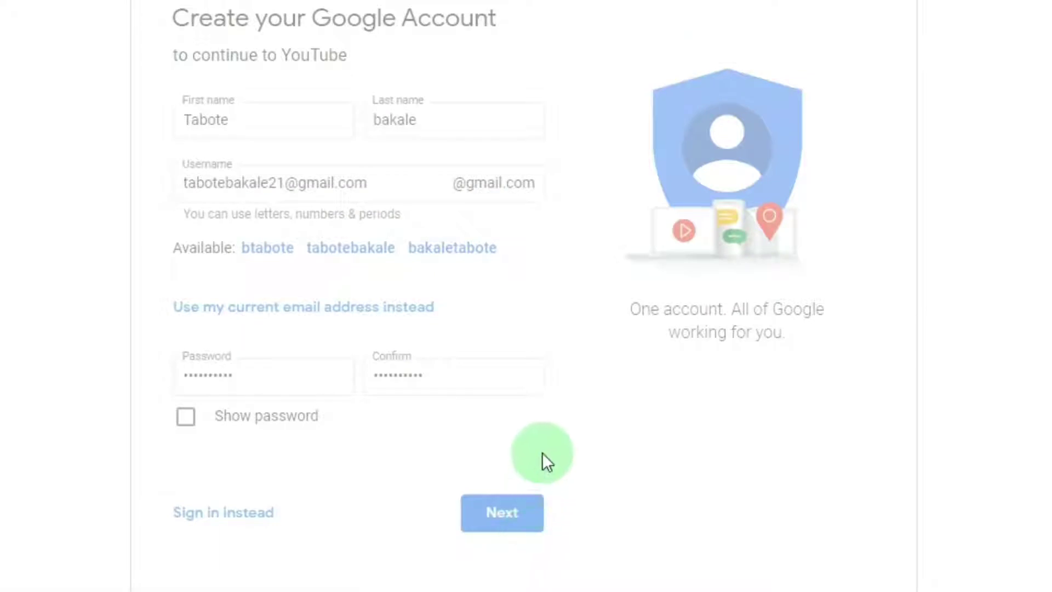
# Enter the account holder's phone number for verification and request the text message code
pyautogui.click(342, 256)
pyautogui.click(546, 176)
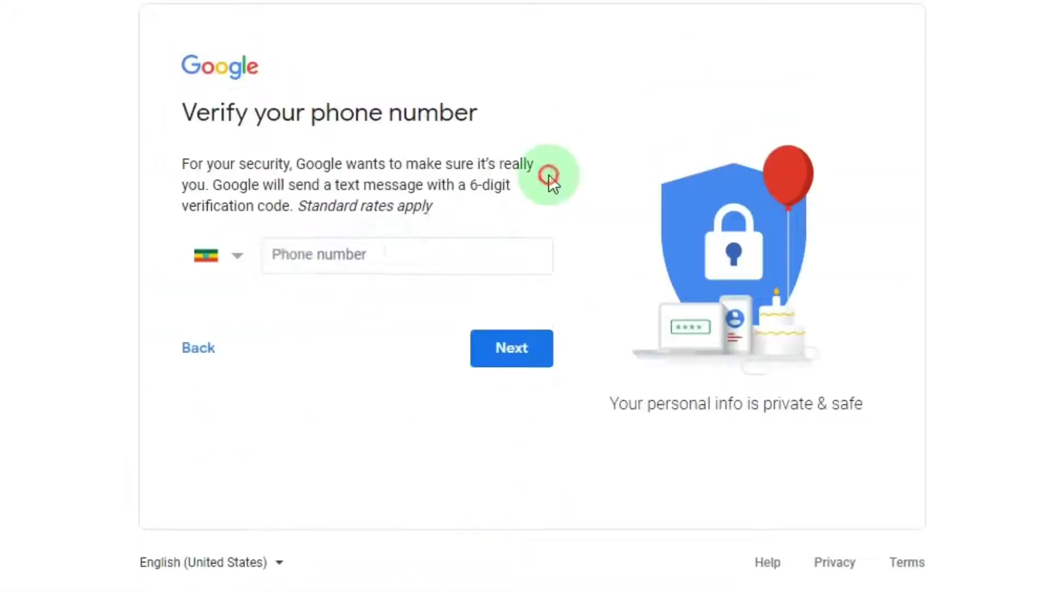
pyautogui.rightClick(408, 253)
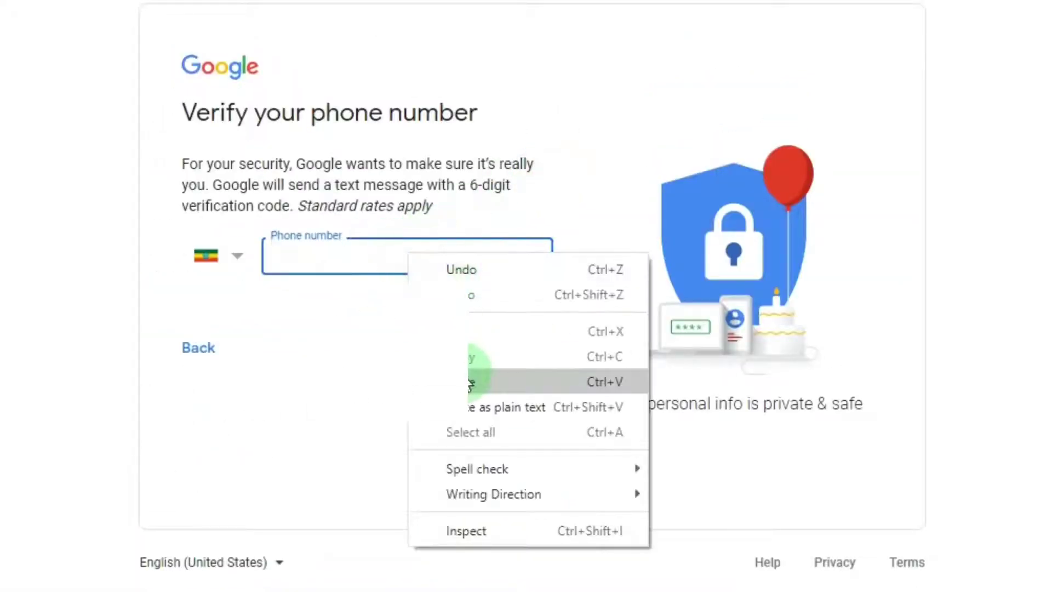
pyautogui.click(470, 379)
pyautogui.moveTo(341, 263); pyautogui.dragTo(234, 263)
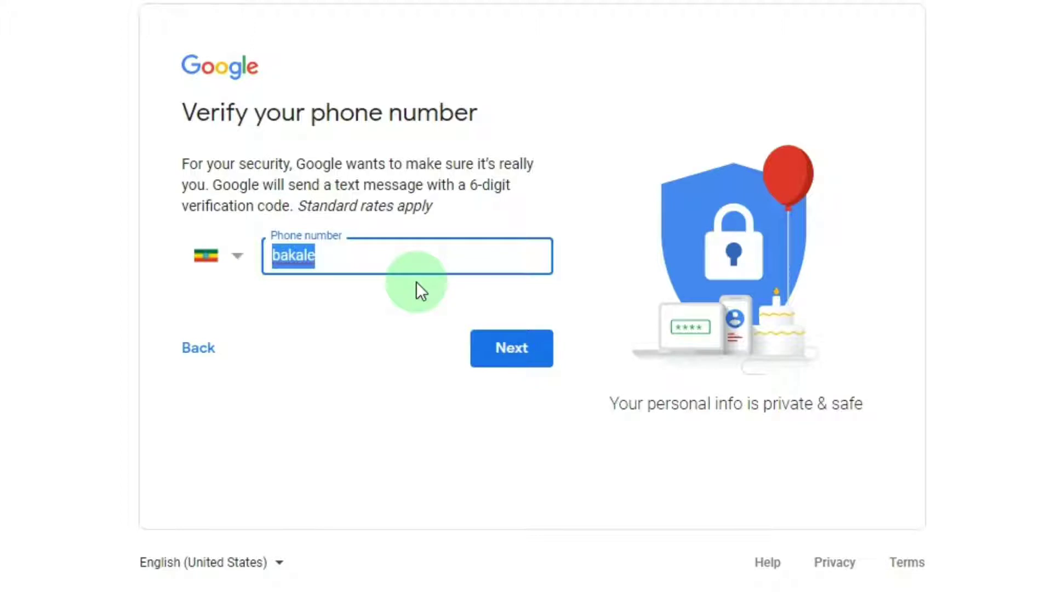
pyautogui.write('0915')
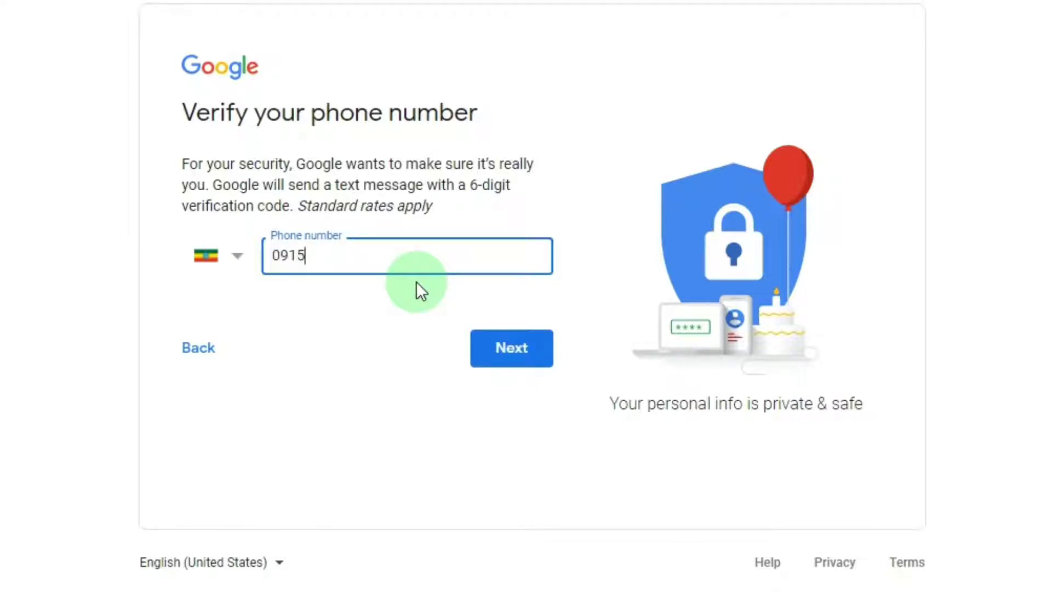
pyautogui.write('9')
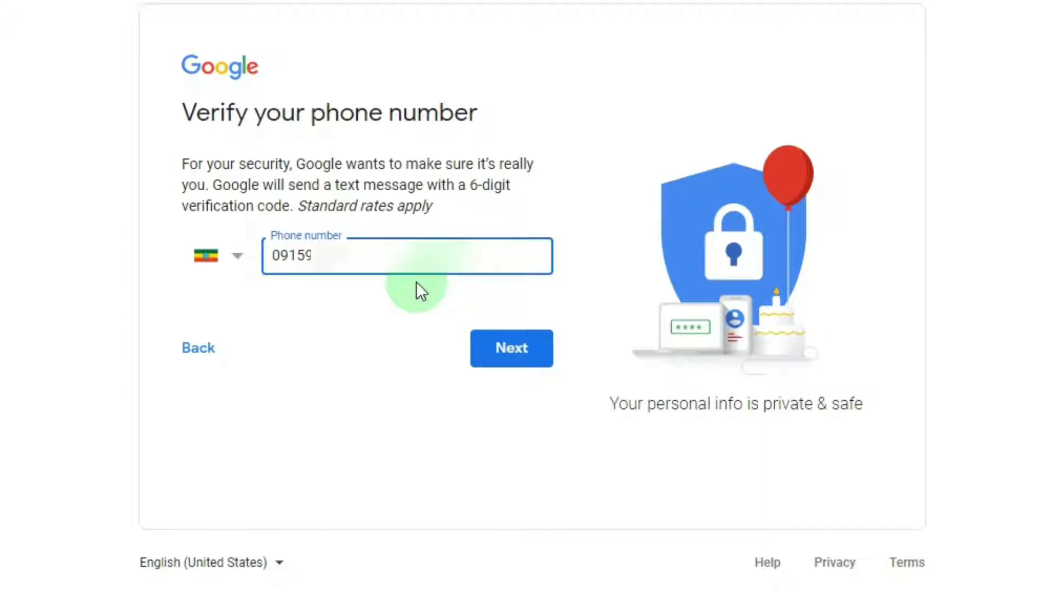
pyautogui.click(415, 283)
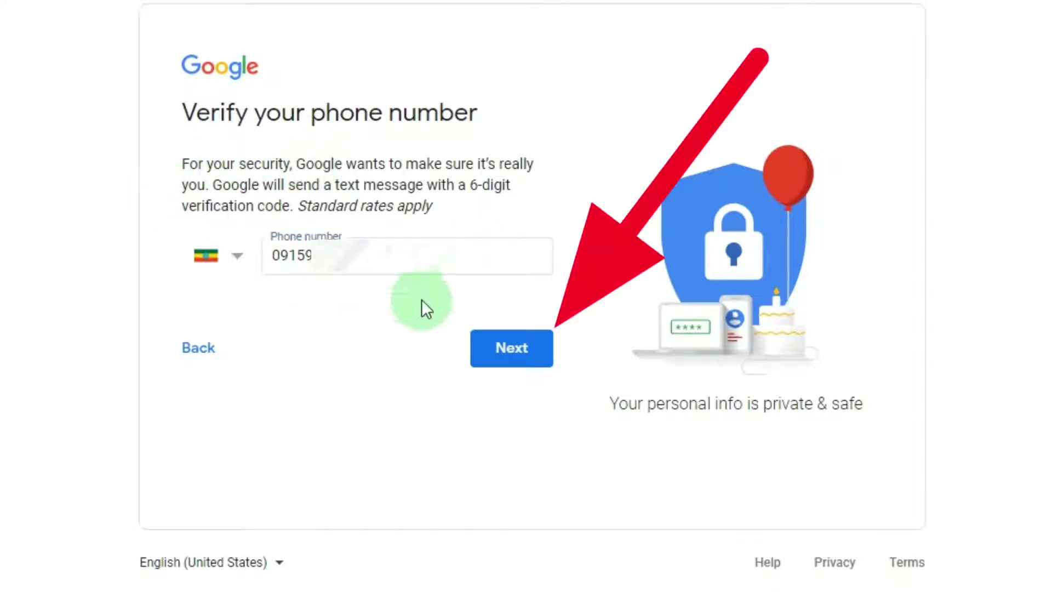
pyautogui.click(500, 357)
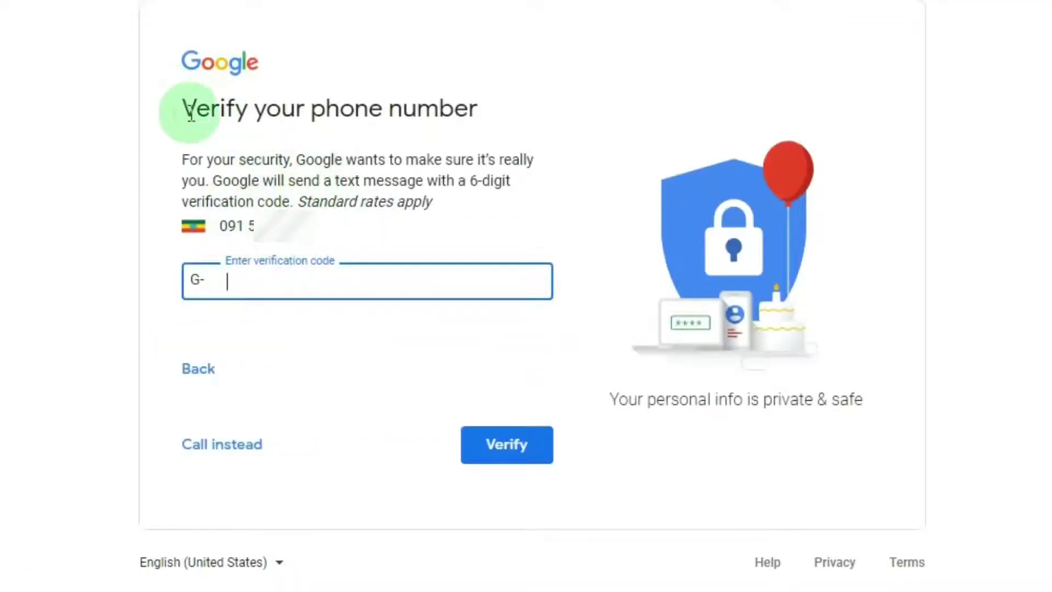
pyautogui.moveTo(196, 110); pyautogui.dragTo(437, 89)
pyautogui.click(344, 243)
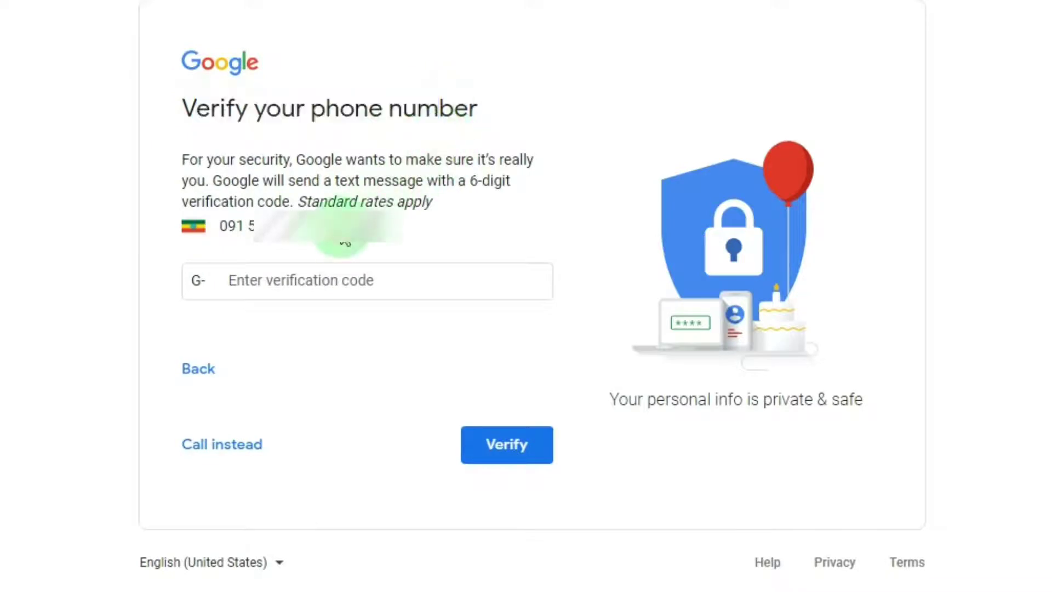
pyautogui.moveTo(344, 243); pyautogui.dragTo(423, 223)
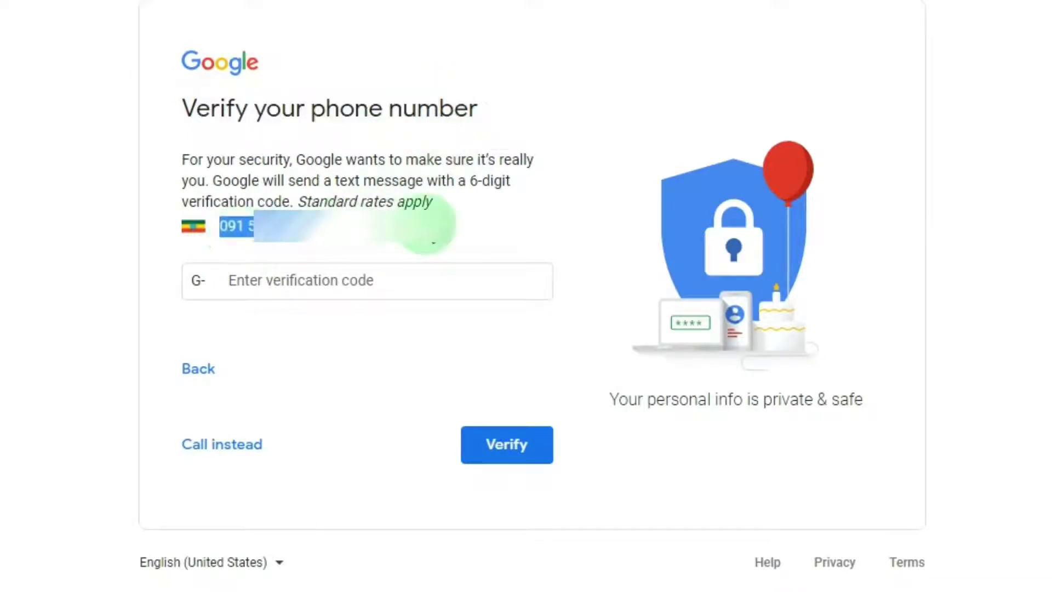
# Enter the verification code received by text message and verify the phone number
pyautogui.click(376, 292)
pyautogui.click(523, 247)
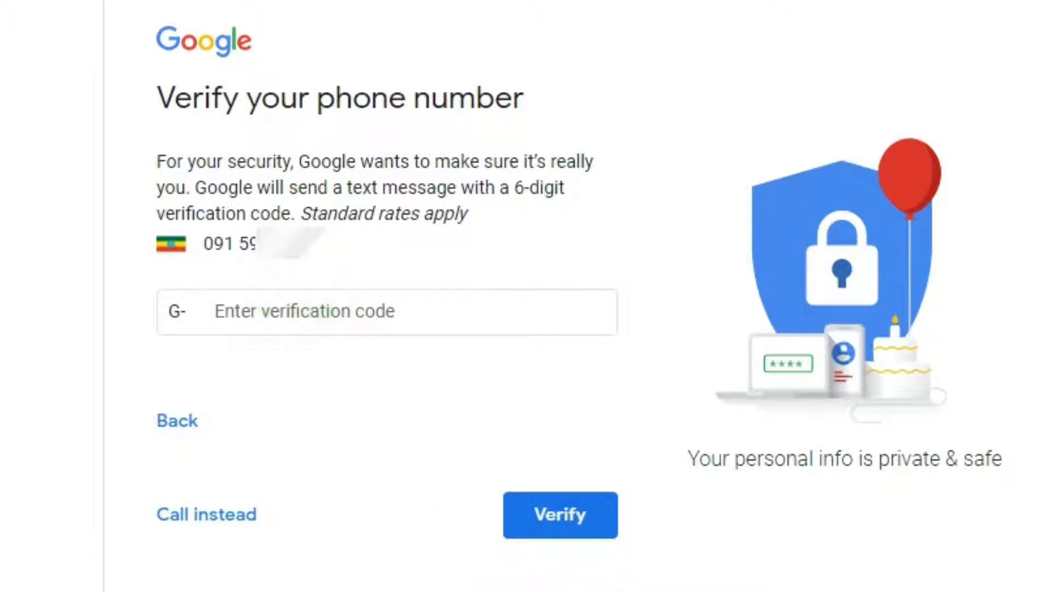
pyautogui.hotkey('alt', 'Tab')
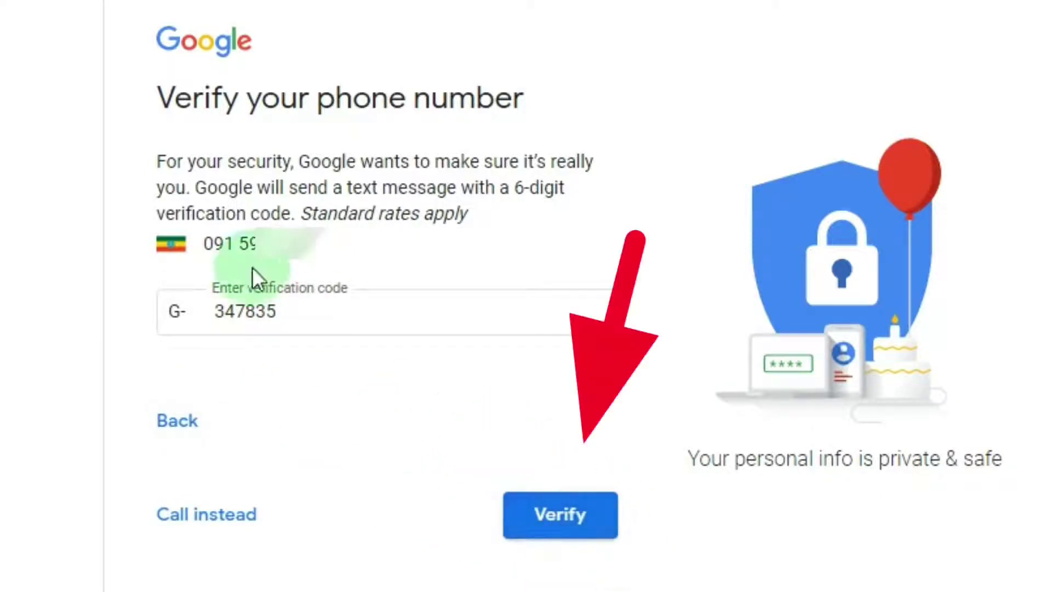
pyautogui.click(595, 518)
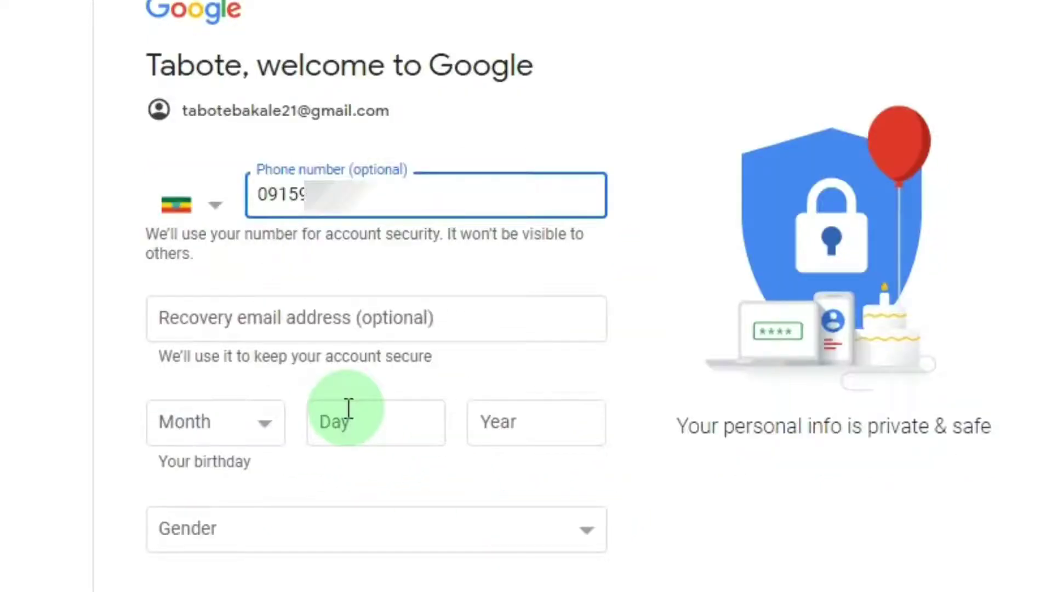
# Leave the recovery email address blank and enter the account holder's date of birth
pyautogui.click(173, 319)
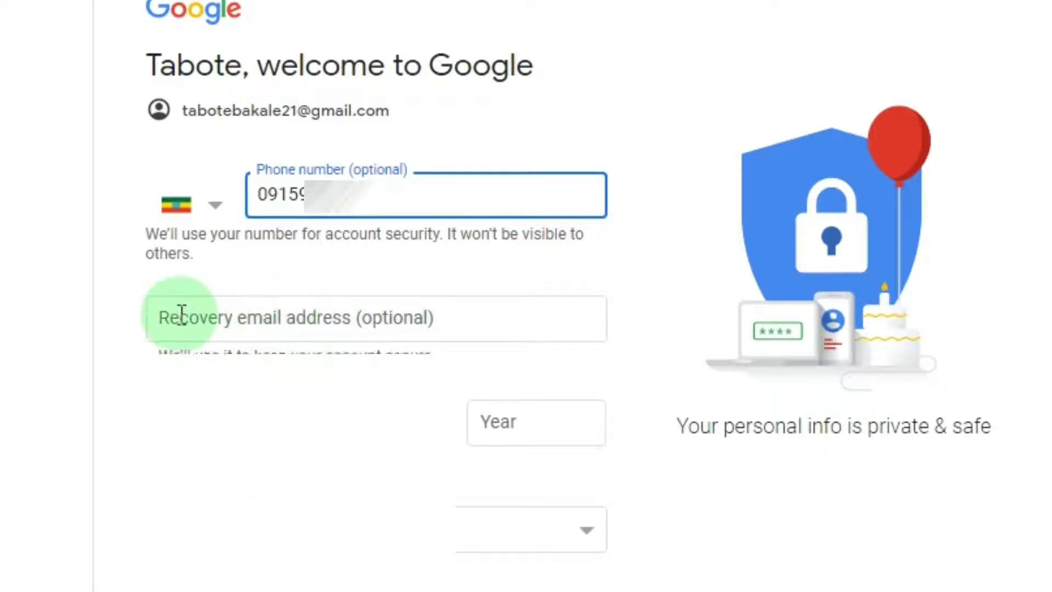
pyautogui.click(268, 256)
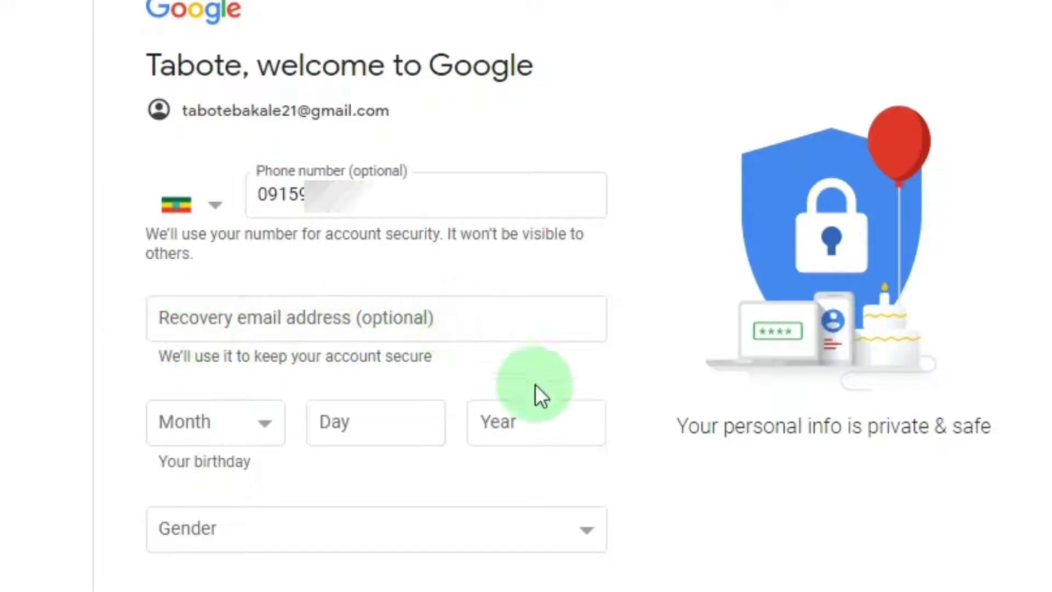
pyautogui.scroll(-2, 589, 411)
pyautogui.click(185, 286)
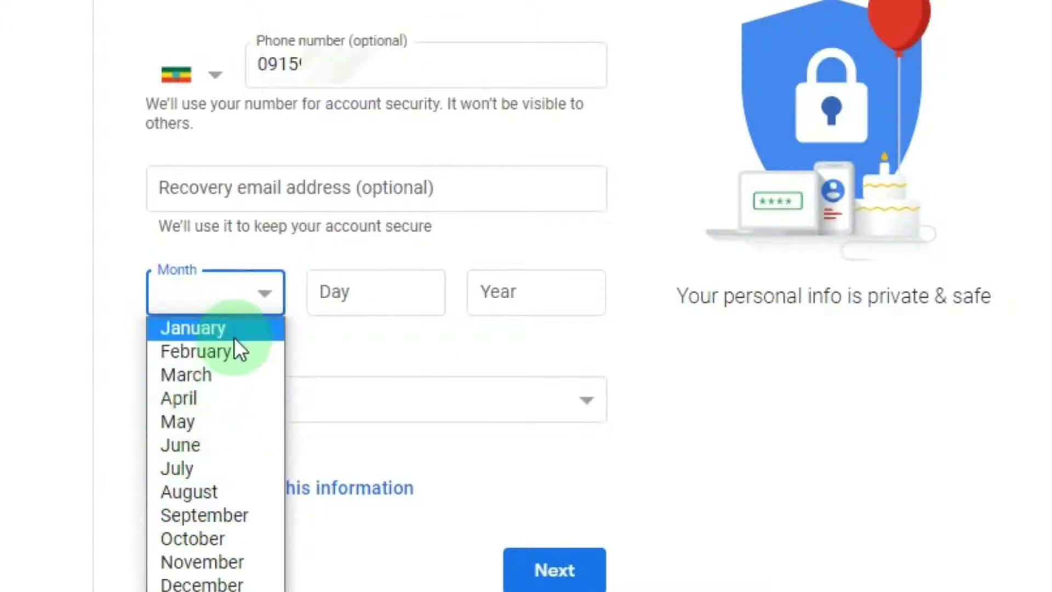
pyautogui.click(184, 326)
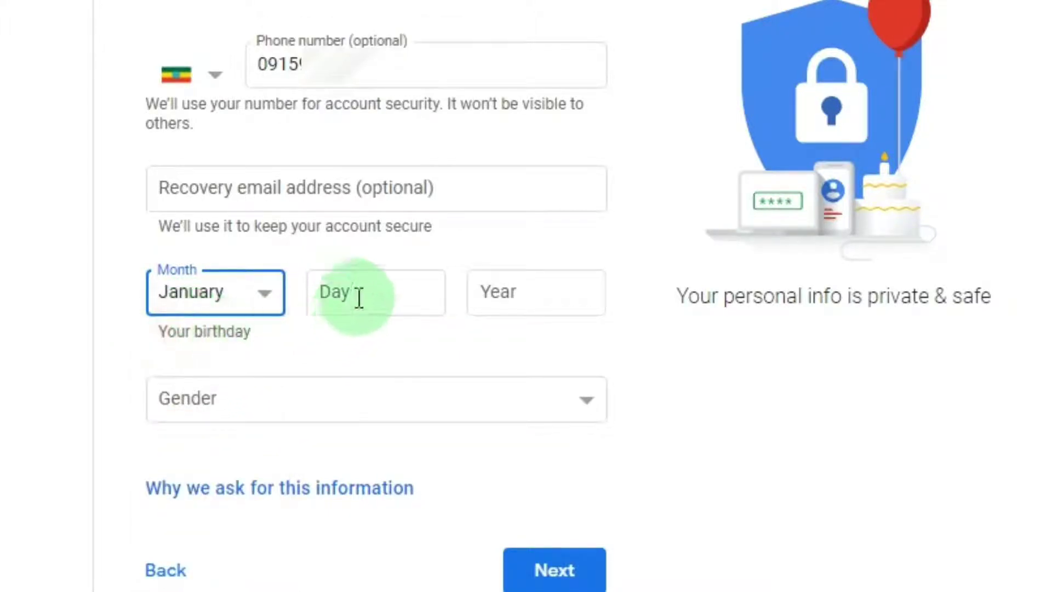
pyautogui.click(359, 298)
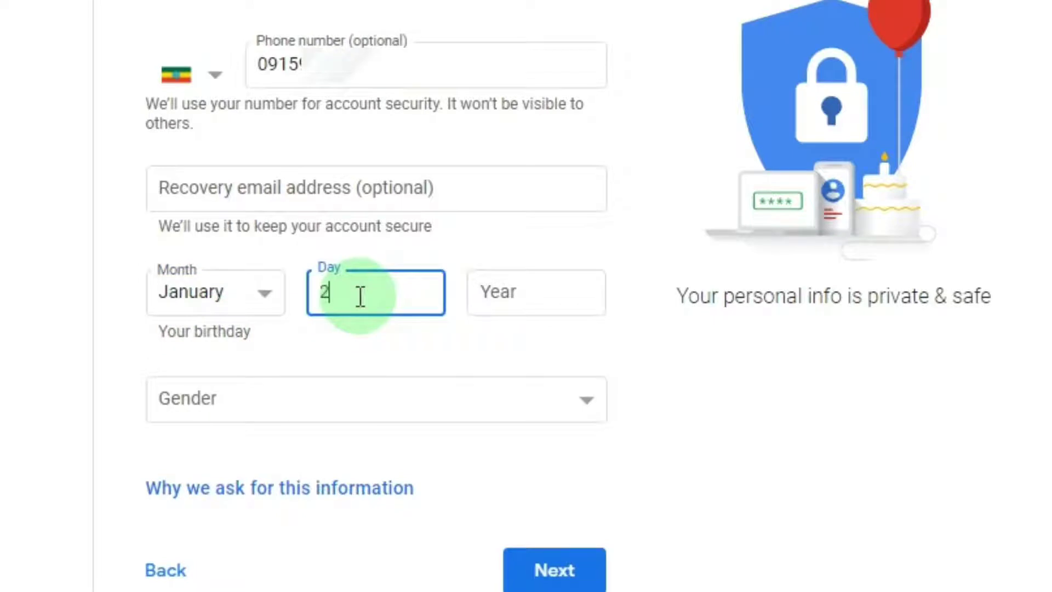
pyautogui.click(506, 291)
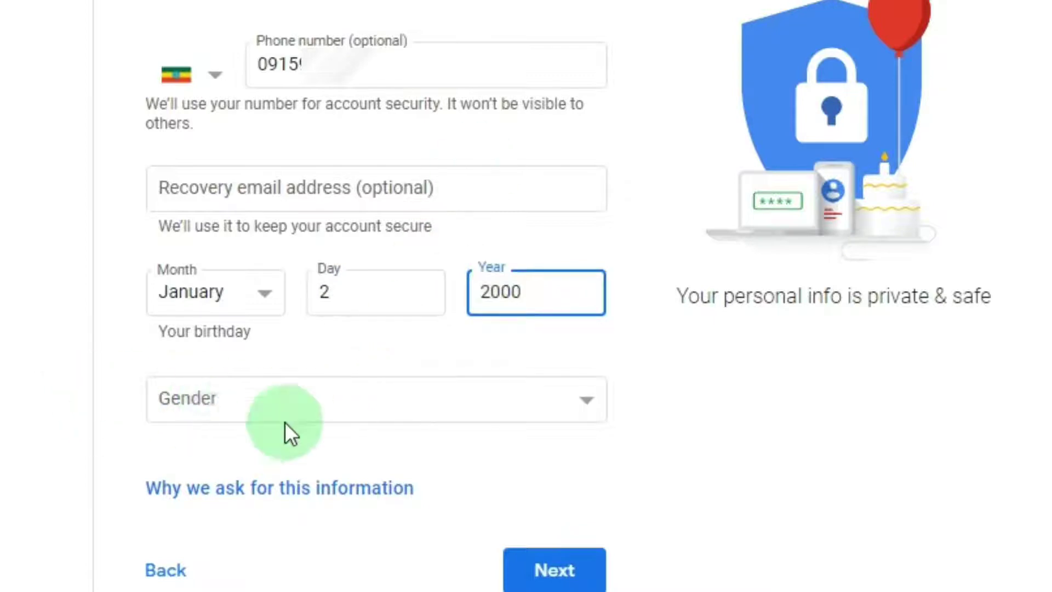
# Set the account holder's gender to Male
pyautogui.click(297, 405)
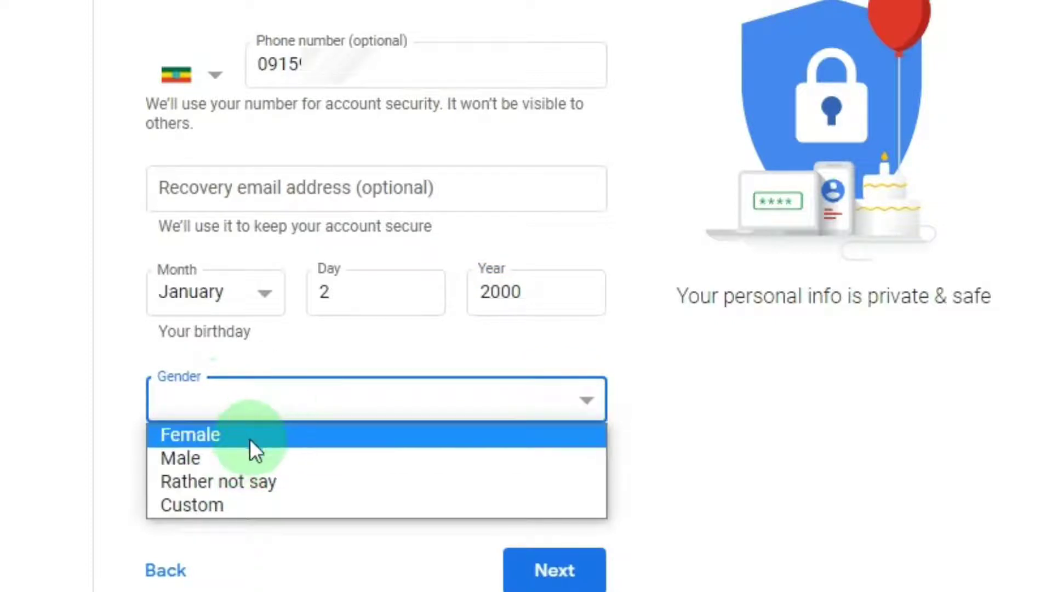
pyautogui.click(173, 456)
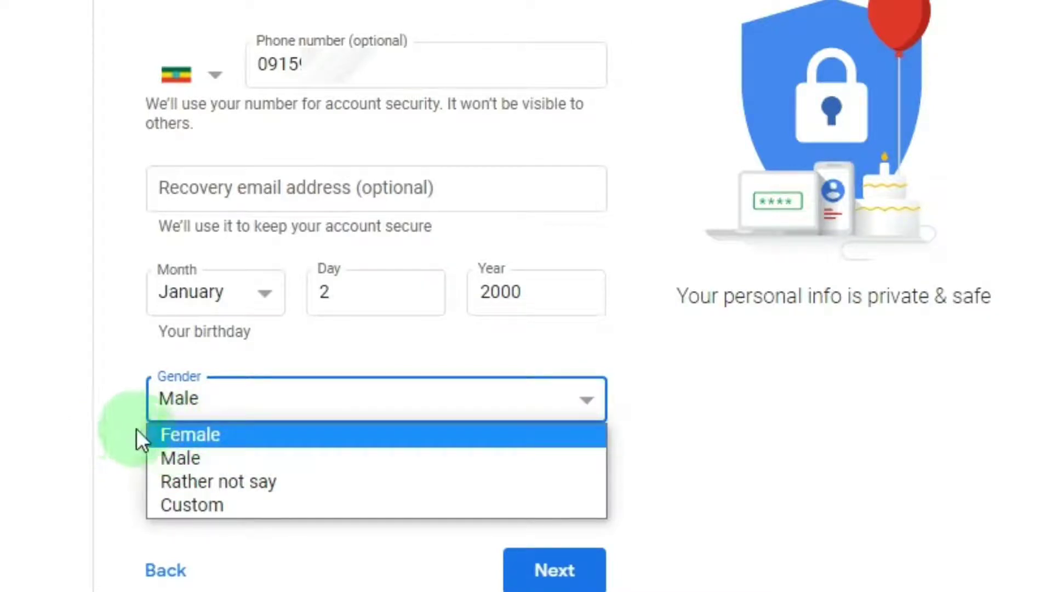
pyautogui.click(114, 429)
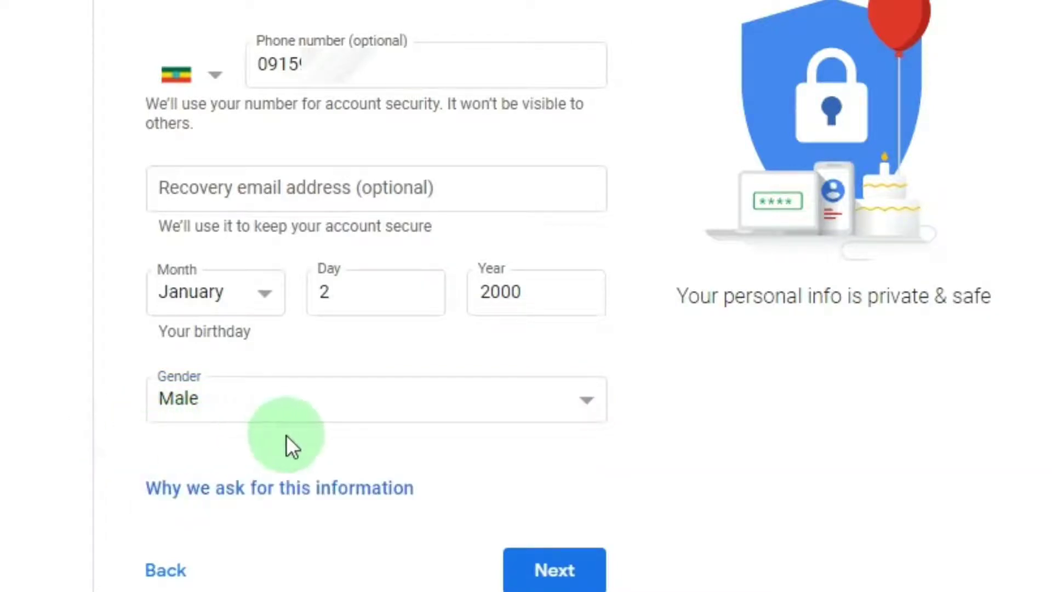
# Set the account holder's gender to Female and submit the personal details form
pyautogui.scroll(-1, 286, 439)
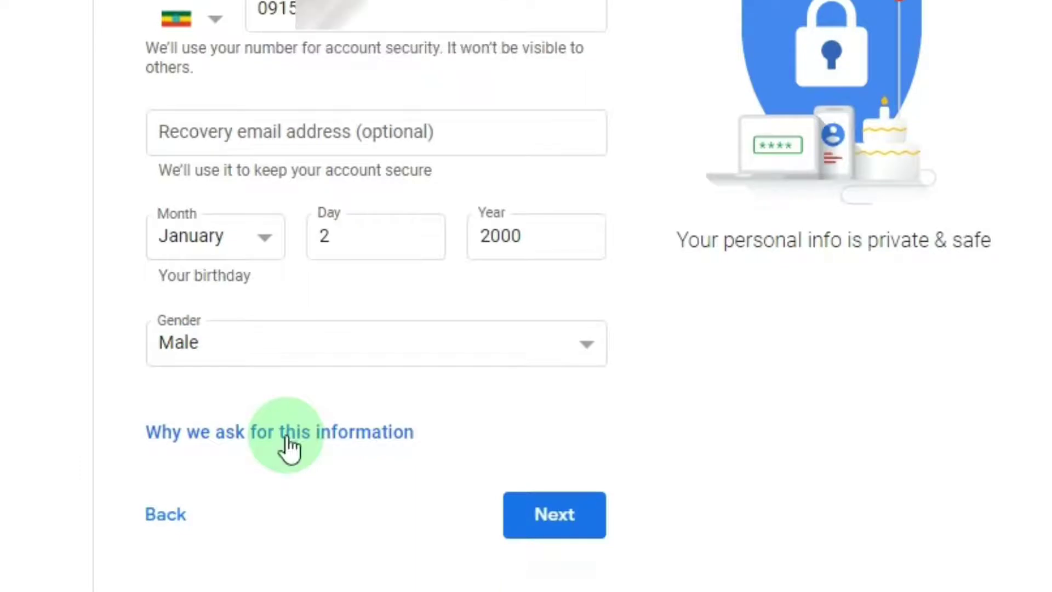
pyautogui.click(451, 347)
pyautogui.click(317, 387)
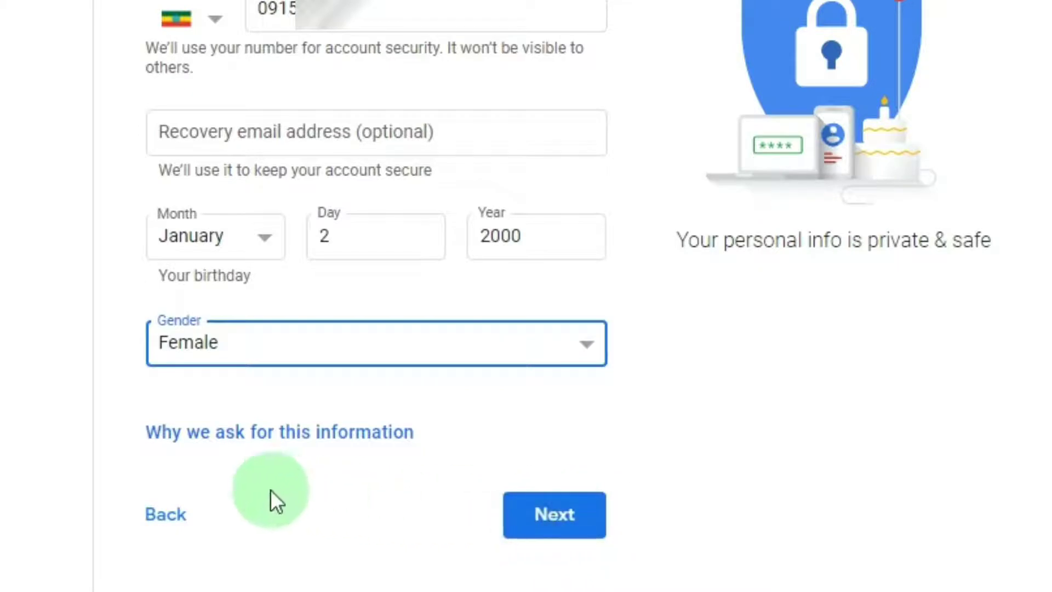
pyautogui.click(555, 517)
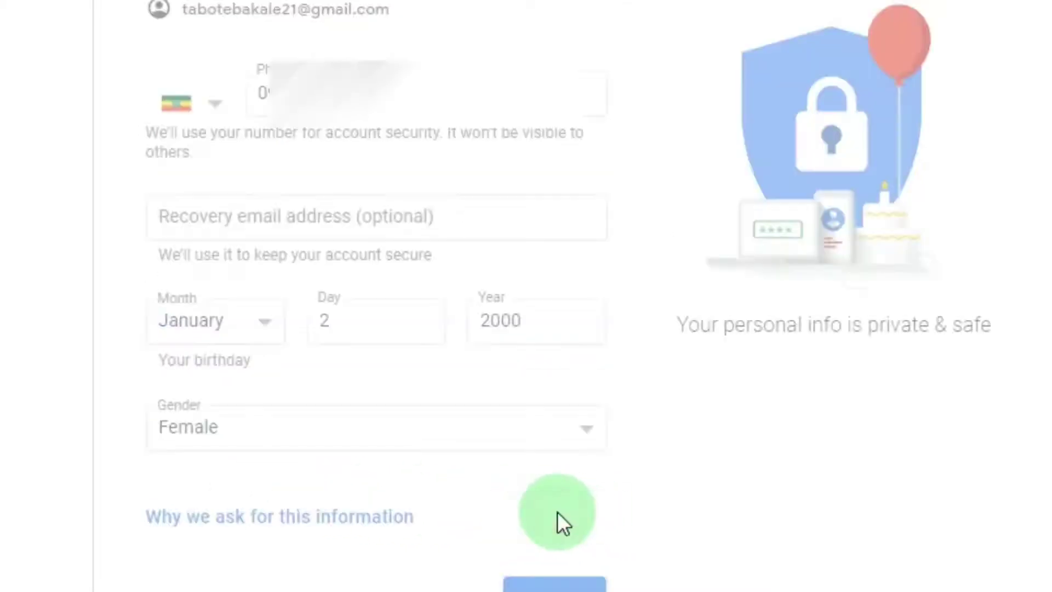
pyautogui.scroll(2, 239, 188)
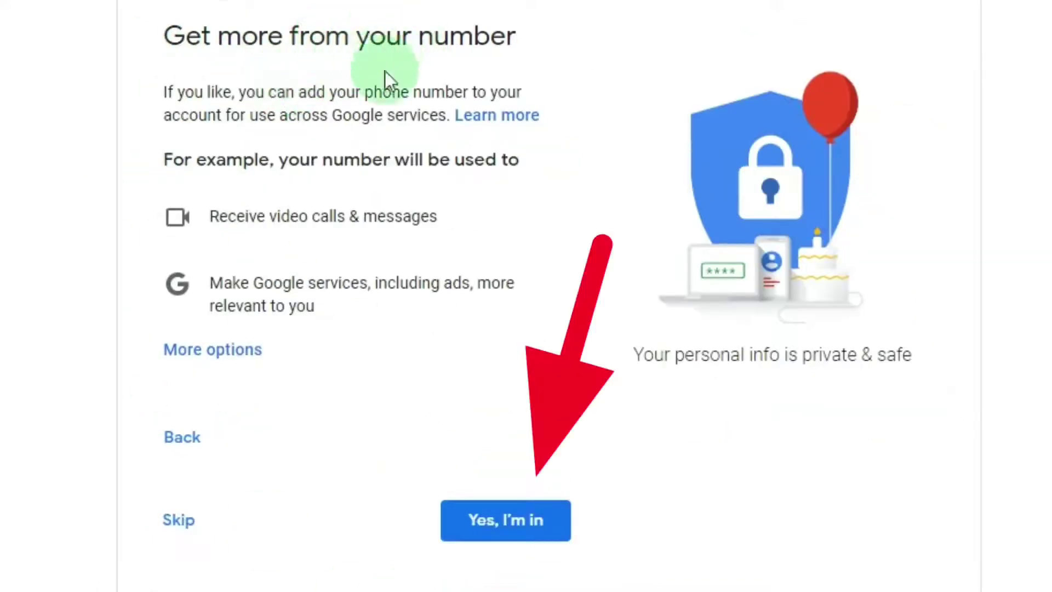
# Consent to using the phone number across Google services and agree to the Privacy and Terms
pyautogui.click(488, 526)
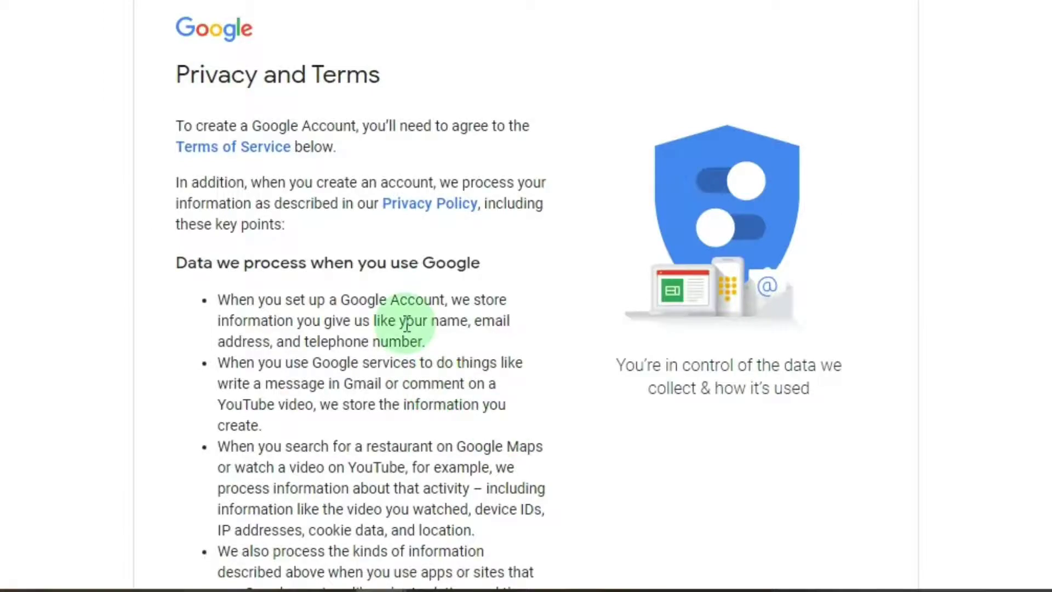
pyautogui.scroll(-6, 405, 322)
pyautogui.scroll(-10, 408, 324)
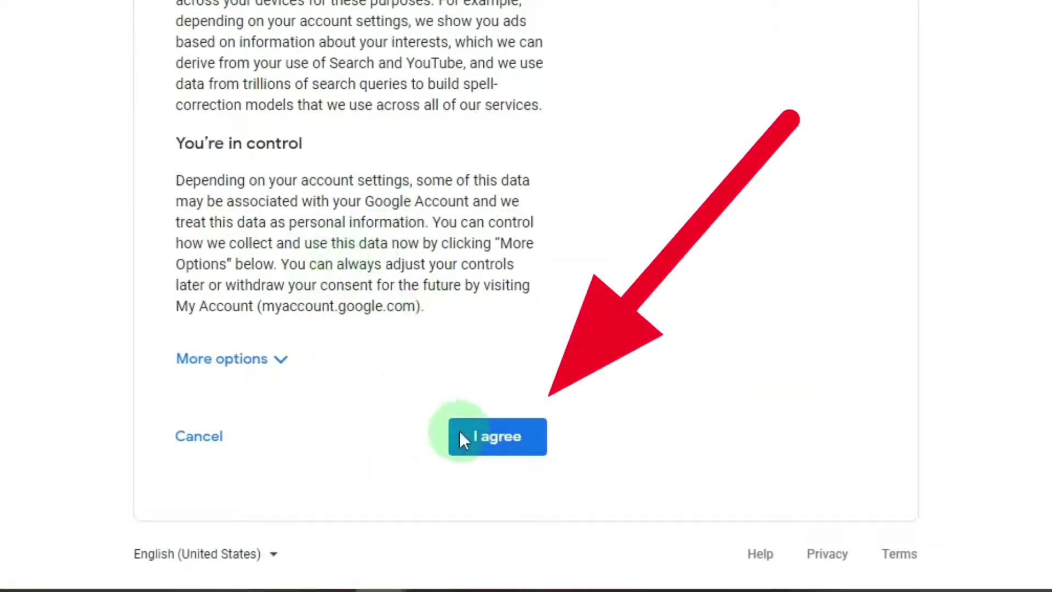
pyautogui.click(507, 448)
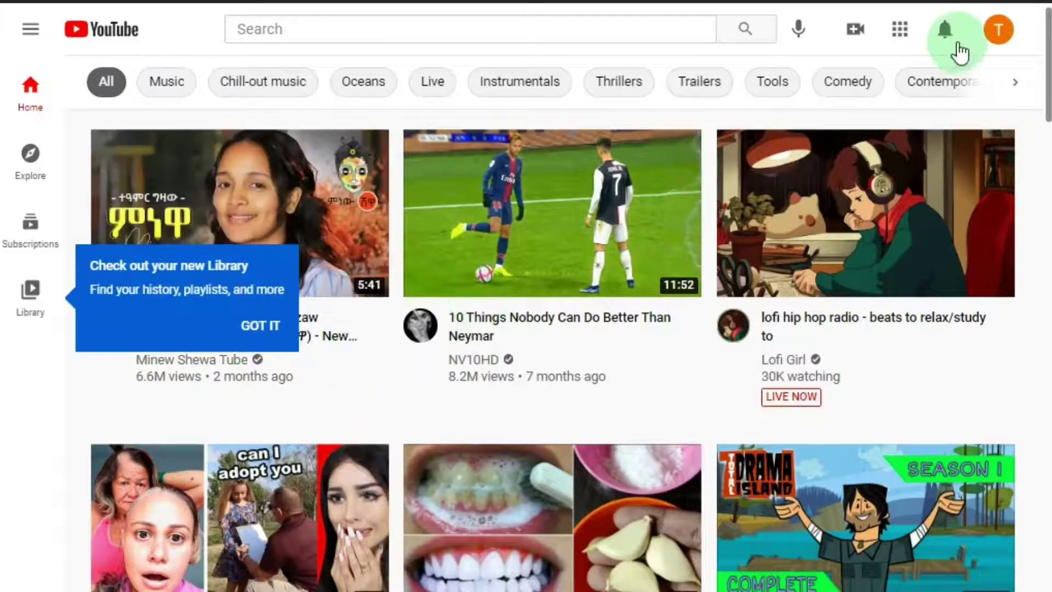
# Start creating a YouTube channel from the new account and choose to use a custom name
pyautogui.scroll(-10, 760, 353)
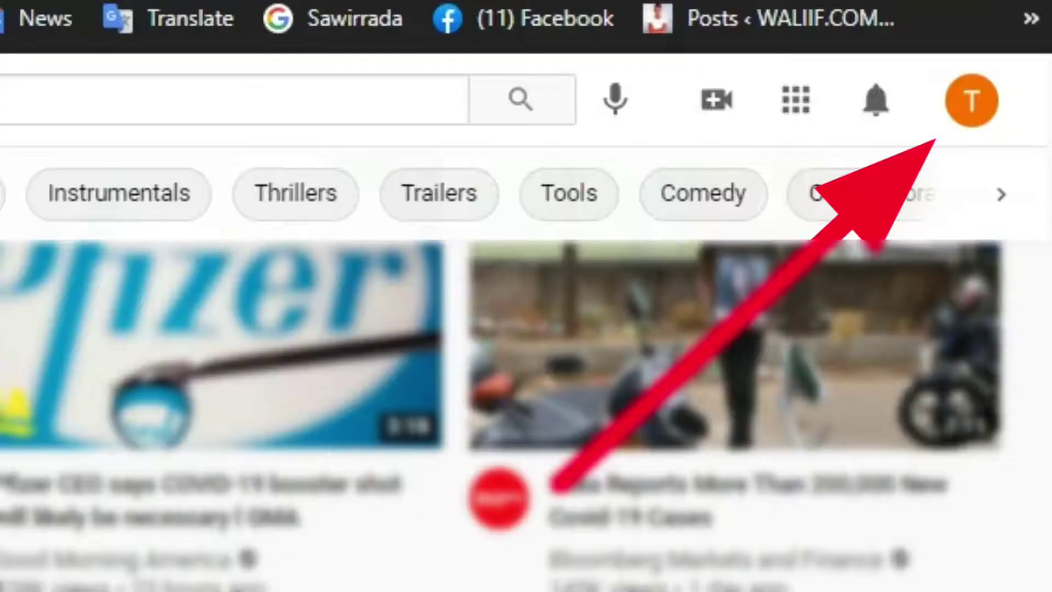
pyautogui.scroll(-2, 635, 425)
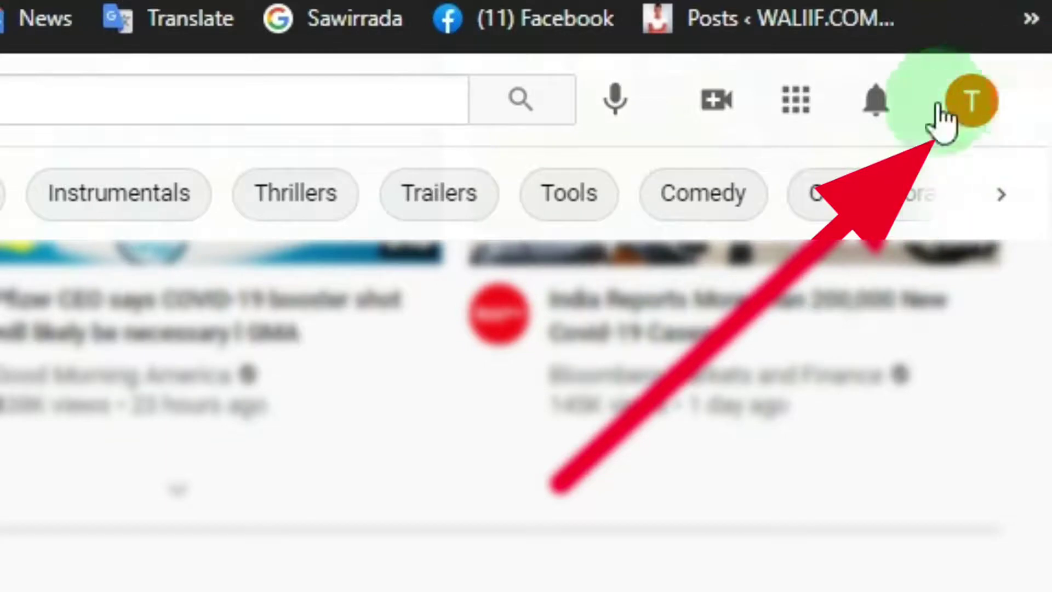
pyautogui.click(973, 100)
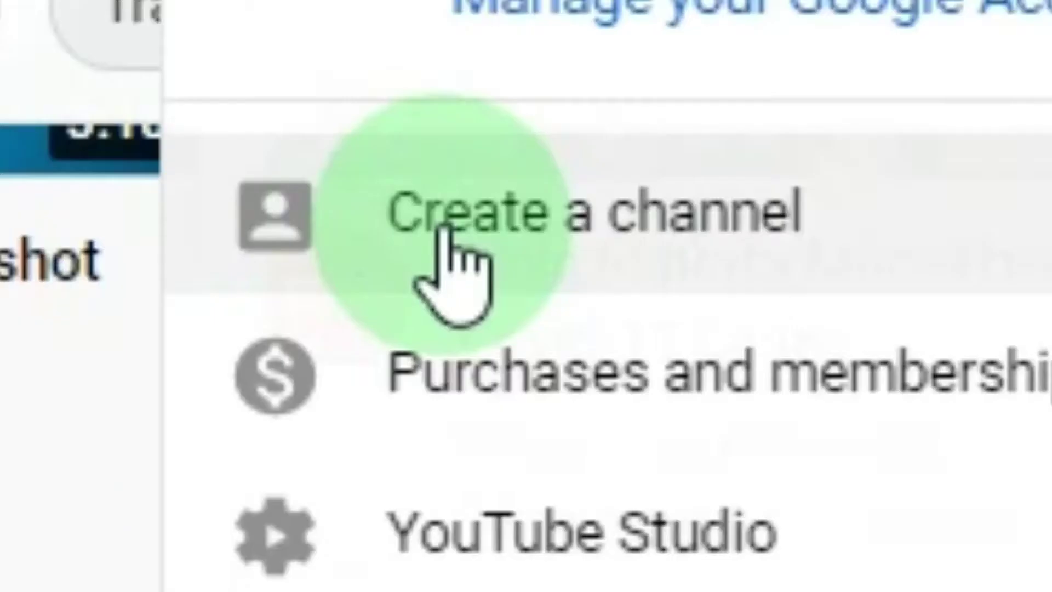
pyautogui.click(785, 142)
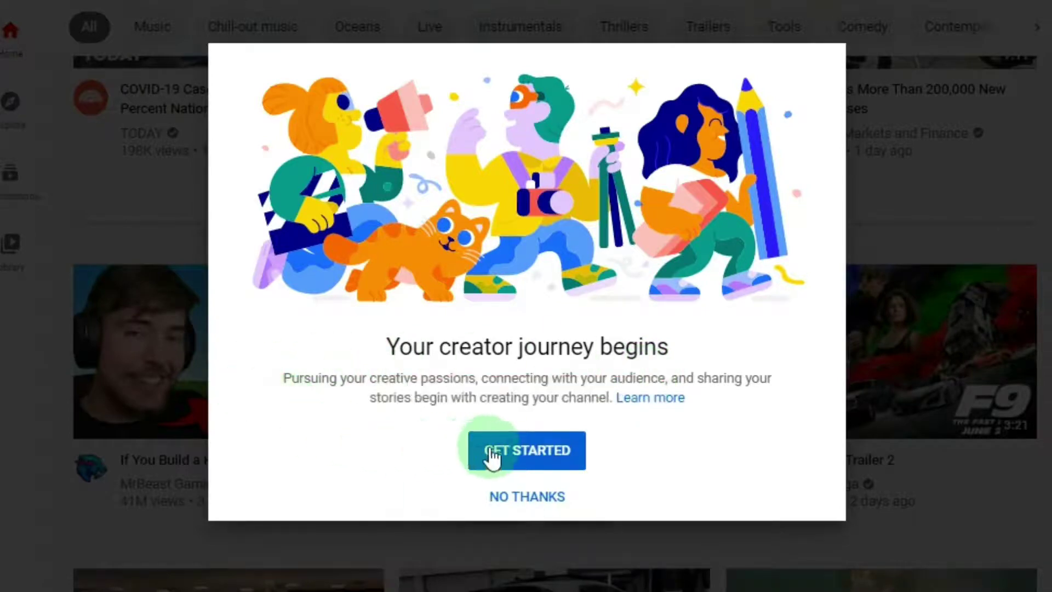
pyautogui.click(519, 459)
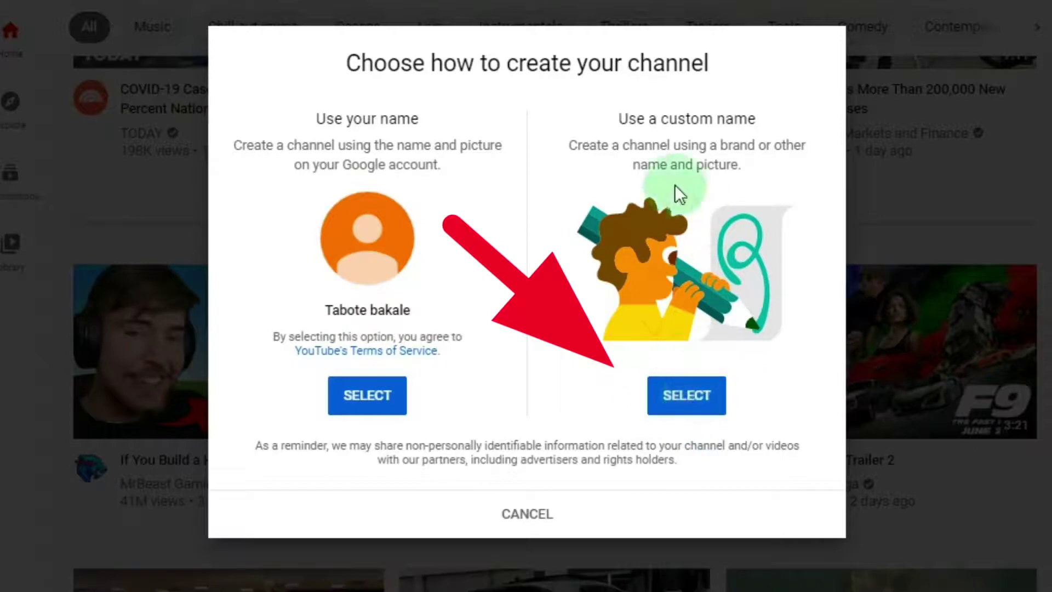
pyautogui.click(714, 416)
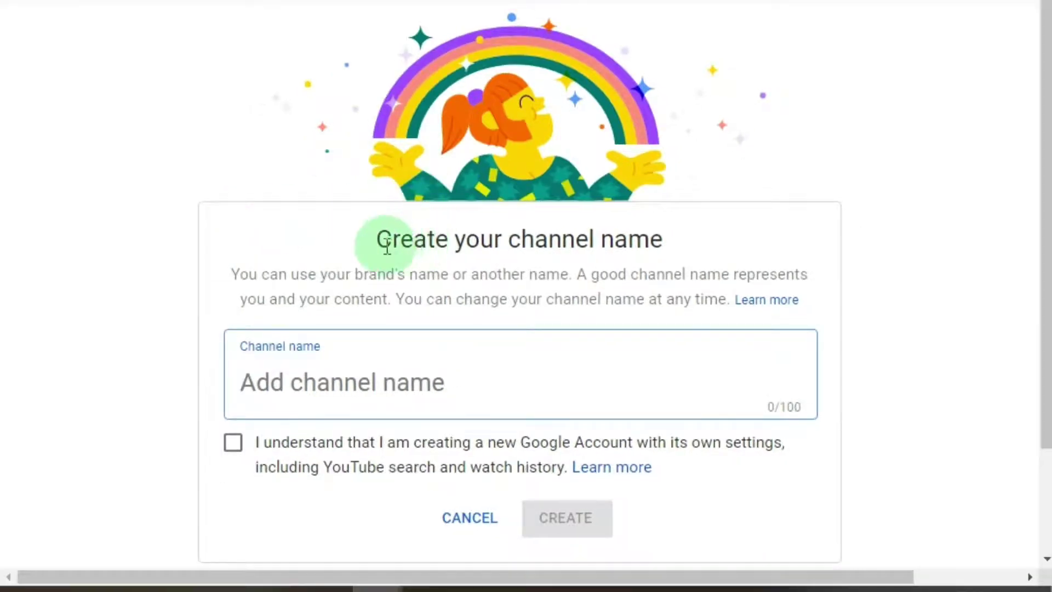
# Accept the new Google Account acknowledgement, name the channel TECH INFO and create it
pyautogui.scroll(-2, 253, 396)
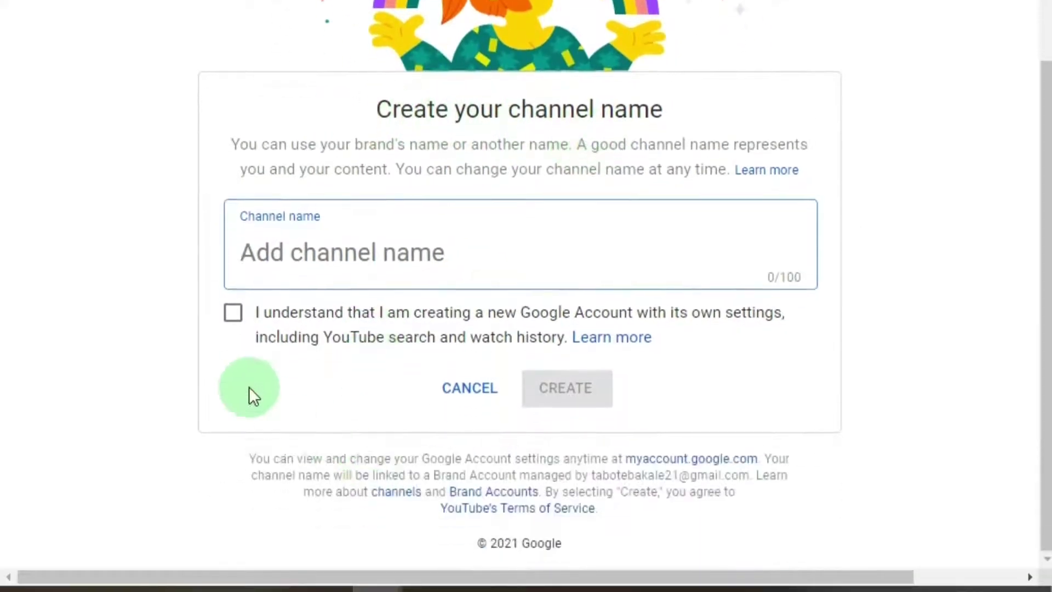
pyautogui.click(237, 313)
pyautogui.click(388, 258)
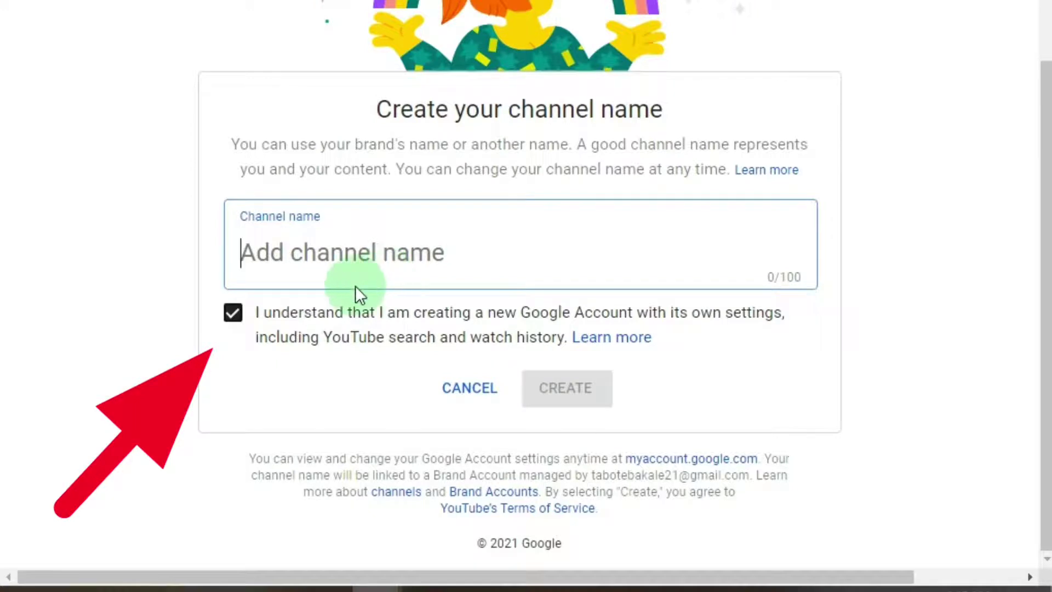
pyautogui.write('TECH INFO')
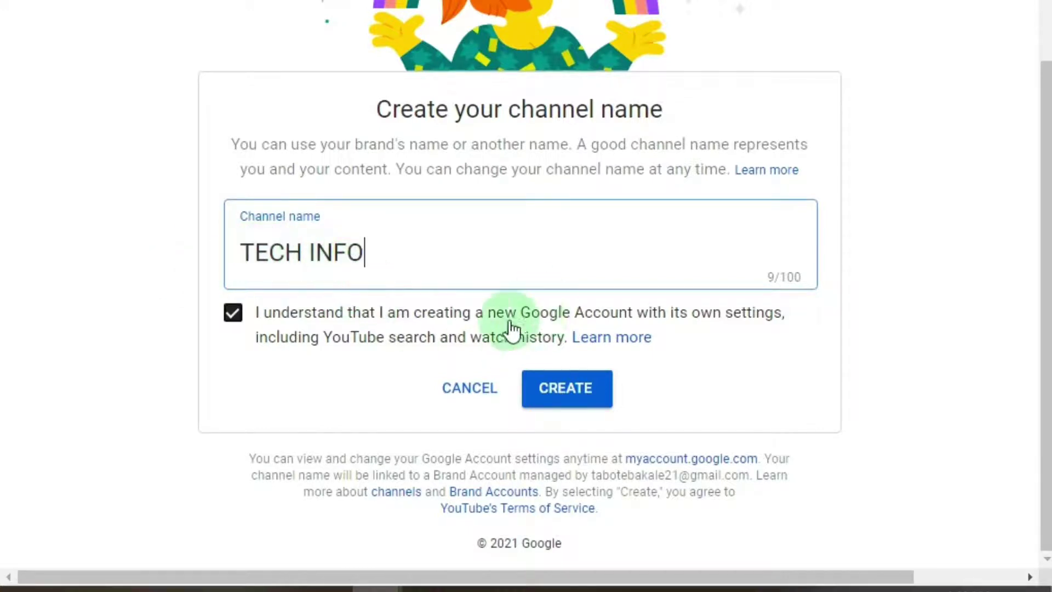
pyautogui.click(565, 392)
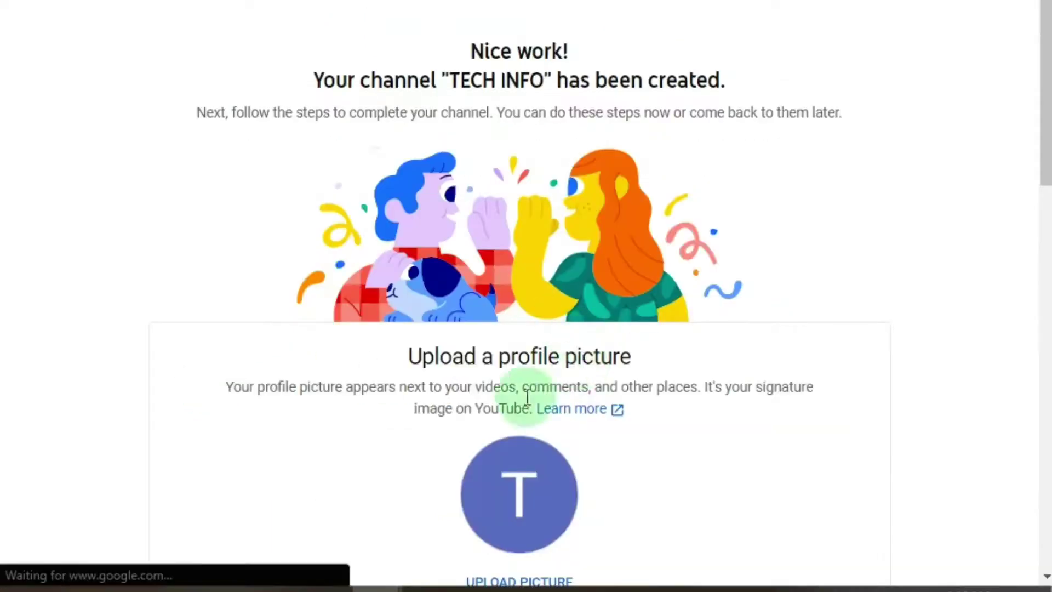
# On the channel setup page, upload the Unsplash photo from earlier this week in Downloads as the profile picture
pyautogui.scroll(-6, 500, 302)
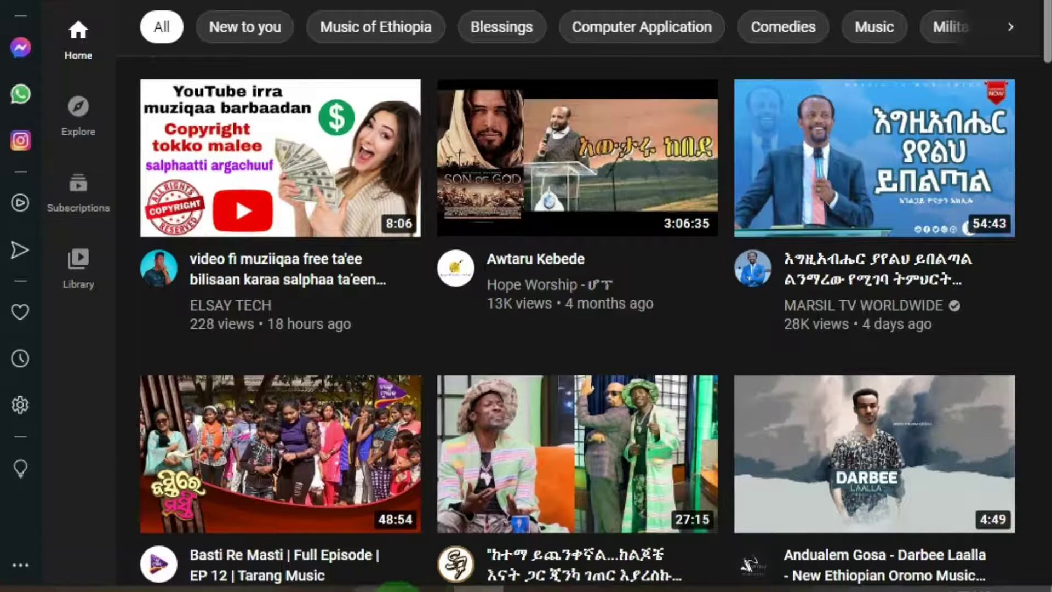
pyautogui.moveTo(398, 587)
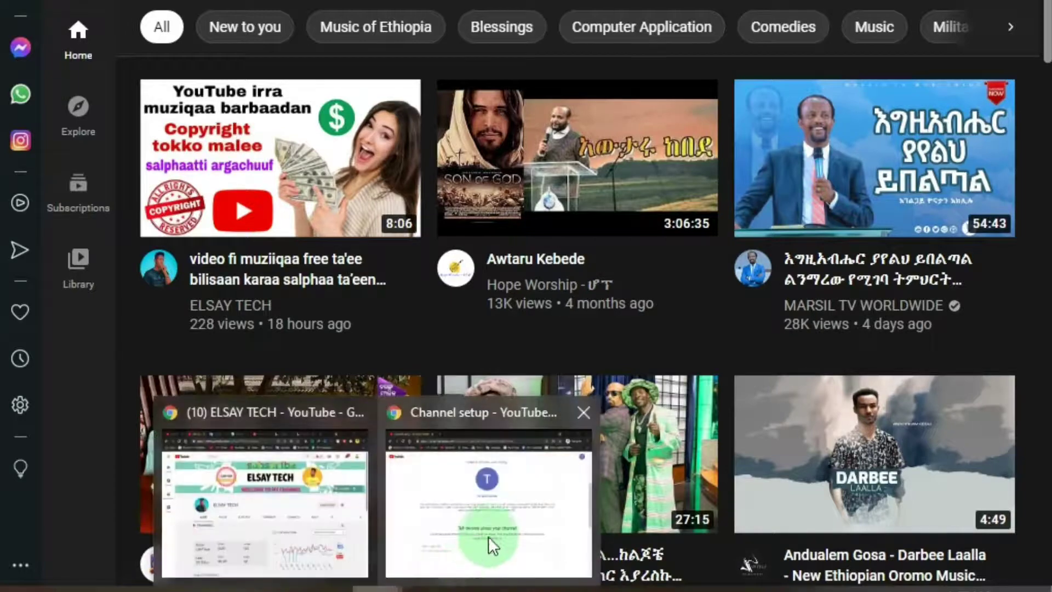
pyautogui.click(488, 540)
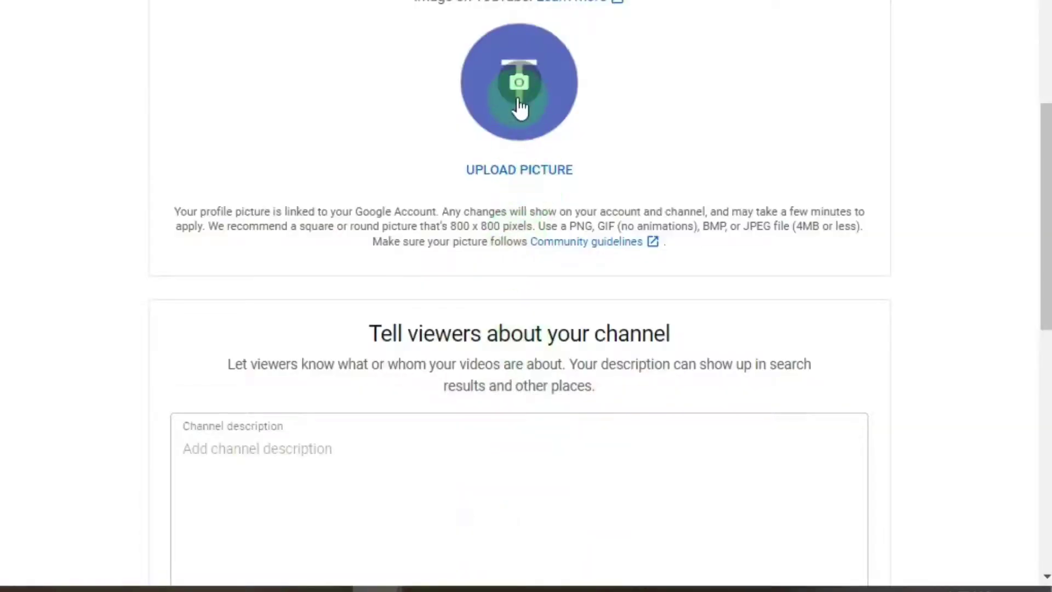
pyautogui.click(549, 104)
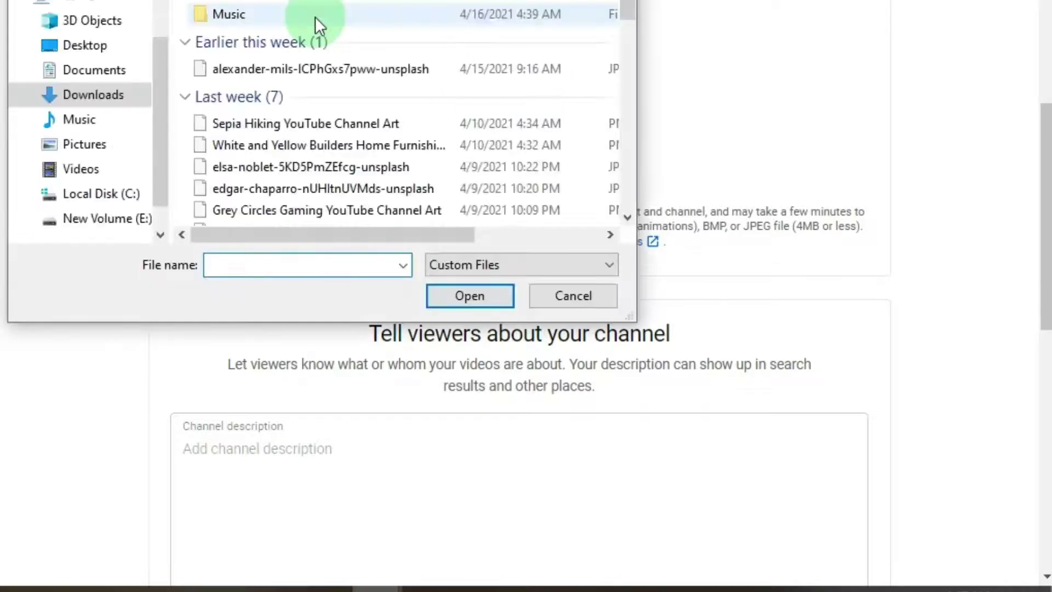
pyautogui.click(101, 96)
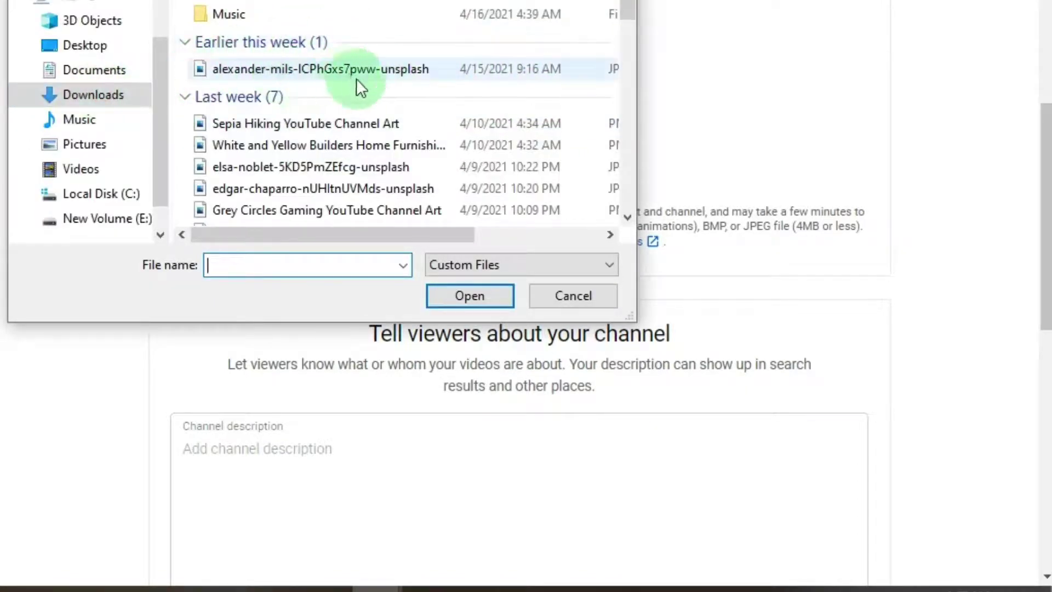
pyautogui.click(443, 67)
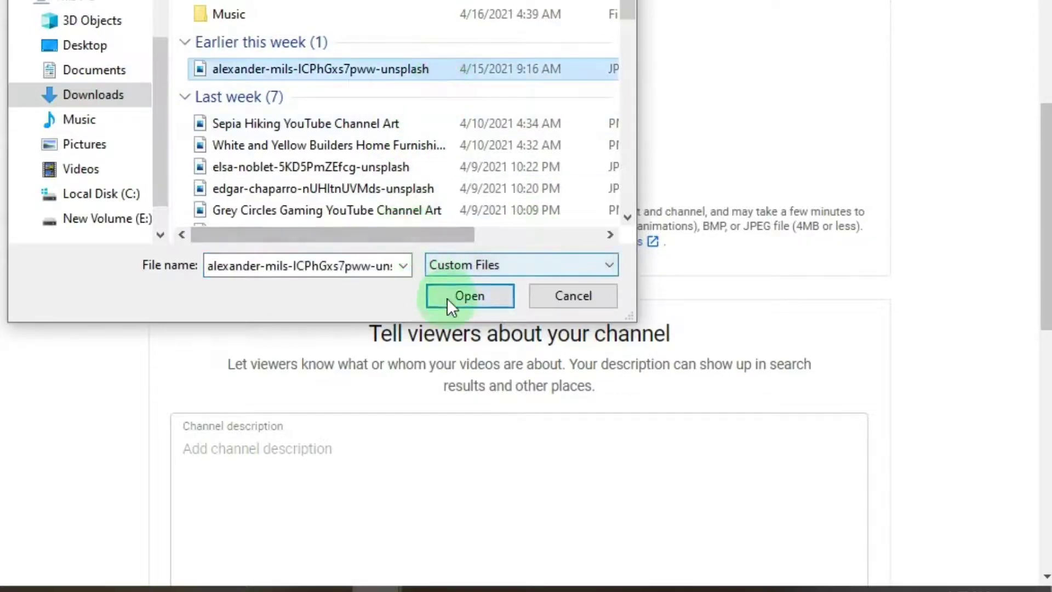
pyautogui.click(460, 296)
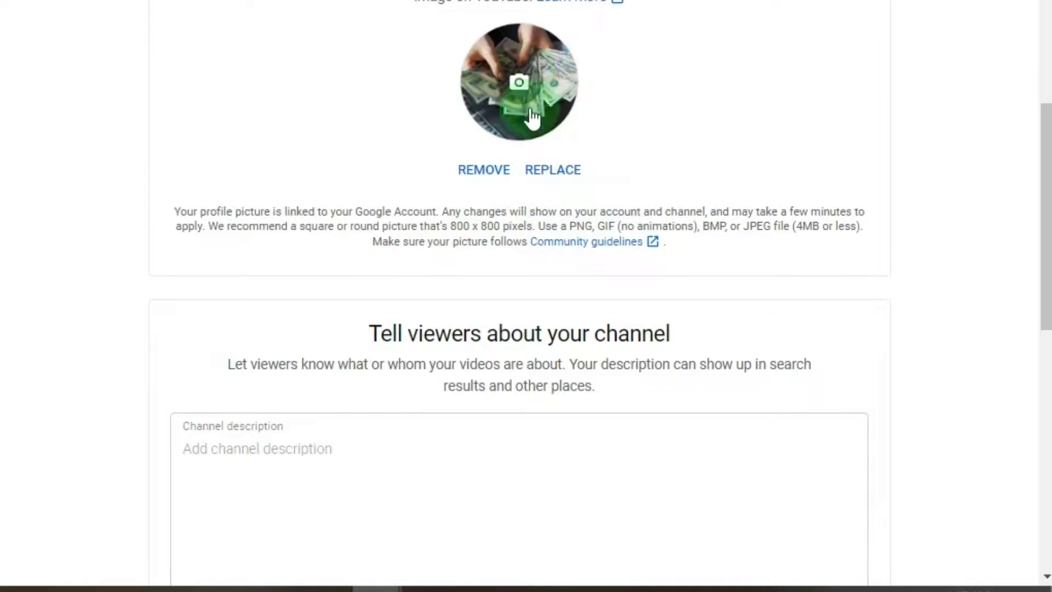
# Copy the description from the ELSAY TECH channel's About page and paste it into the new channel's description
pyautogui.scroll(-10, 597, 180)
pyautogui.scroll(7, 444, 287)
pyautogui.click(501, 236)
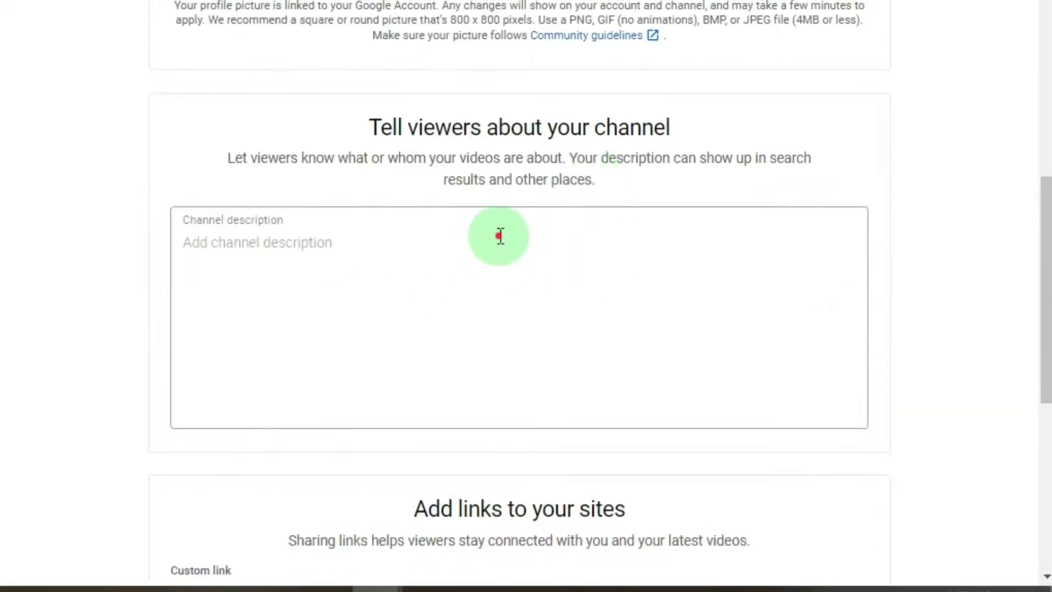
pyautogui.scroll(-2, 542, 289)
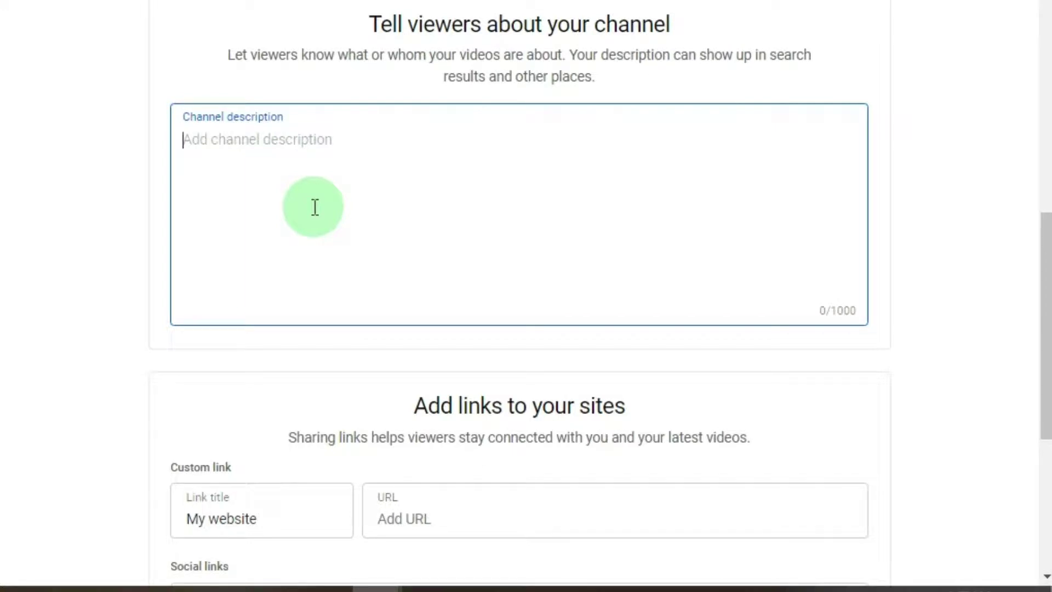
pyautogui.moveTo(378, 588)
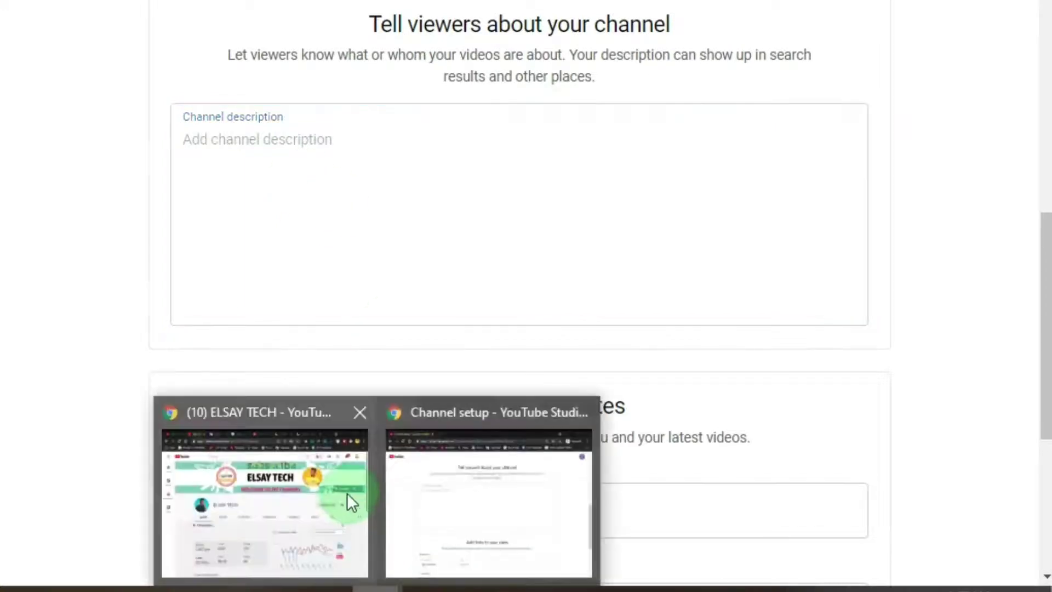
pyautogui.click(347, 500)
pyautogui.click(778, 271)
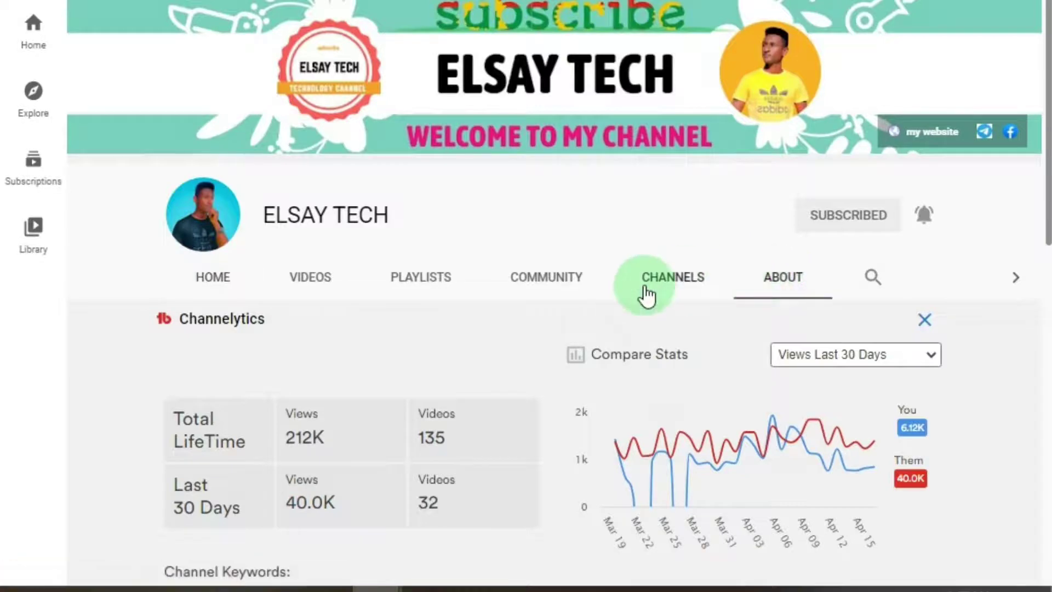
pyautogui.scroll(-2, 646, 293)
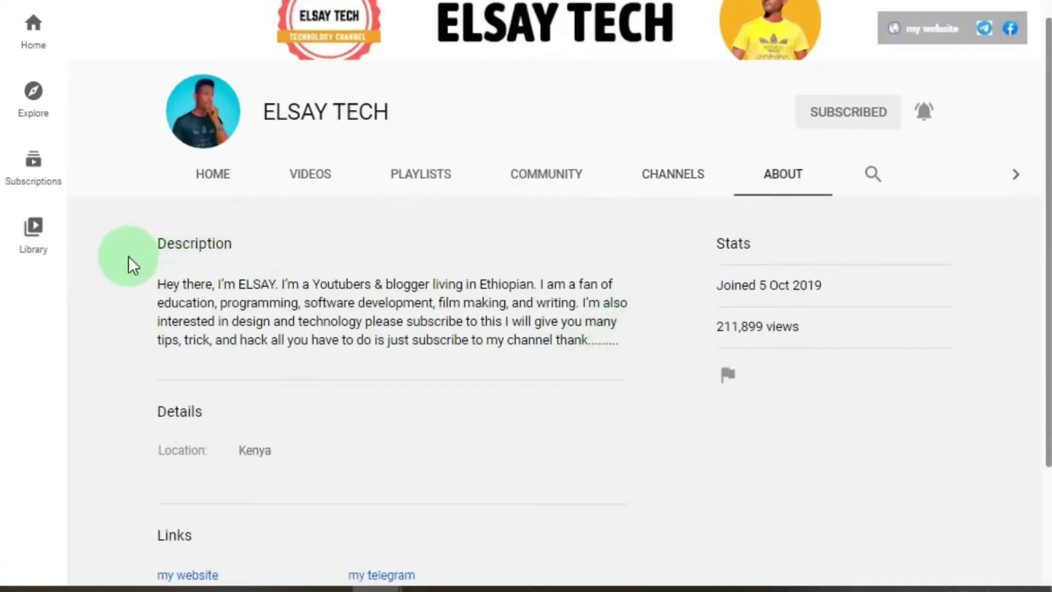
pyautogui.moveTo(157, 284); pyautogui.dragTo(505, 359)
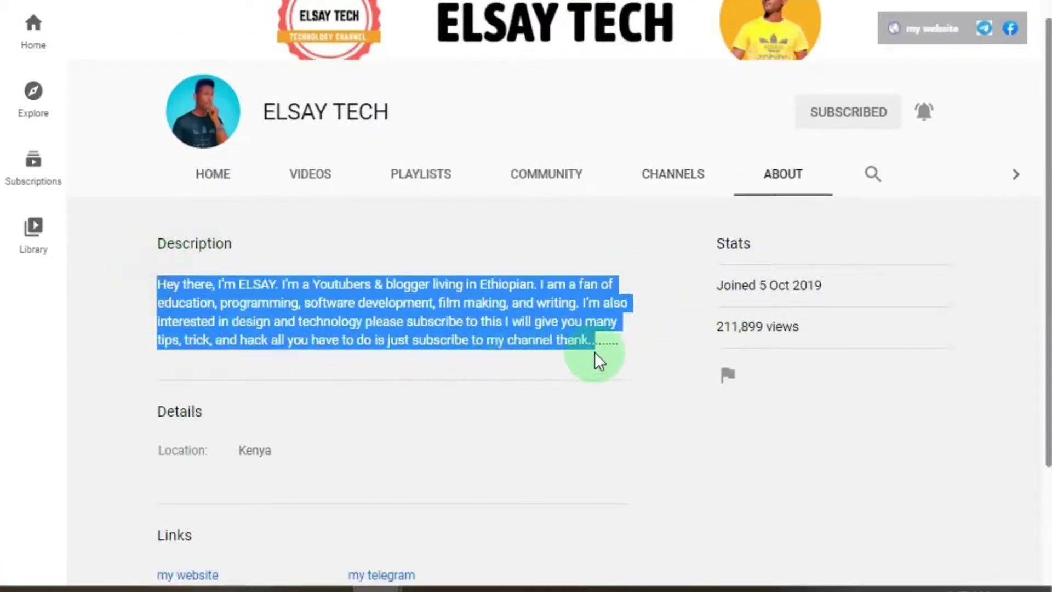
pyautogui.rightClick(546, 328)
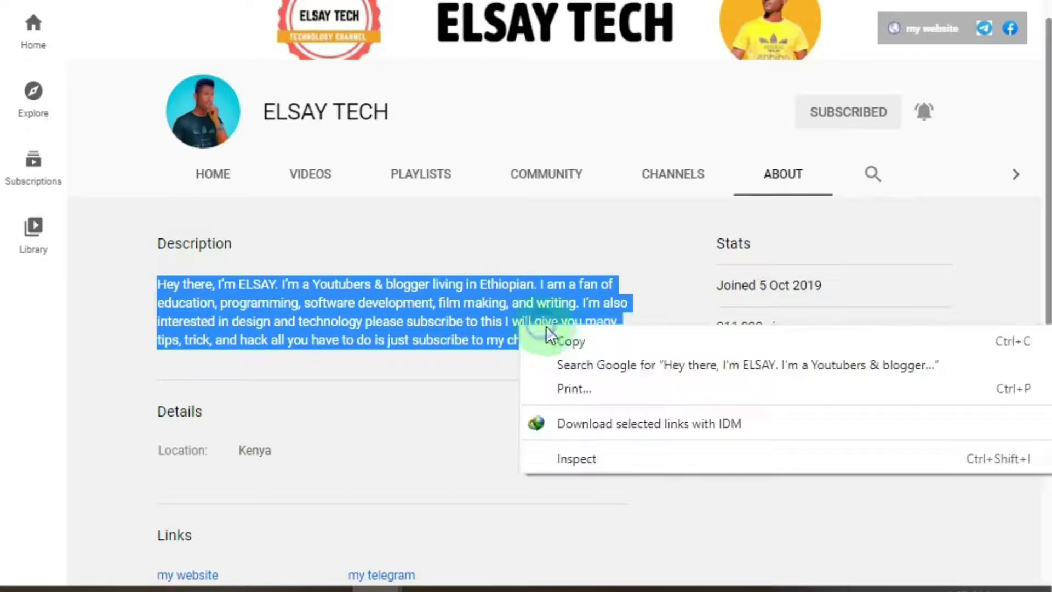
pyautogui.click(551, 340)
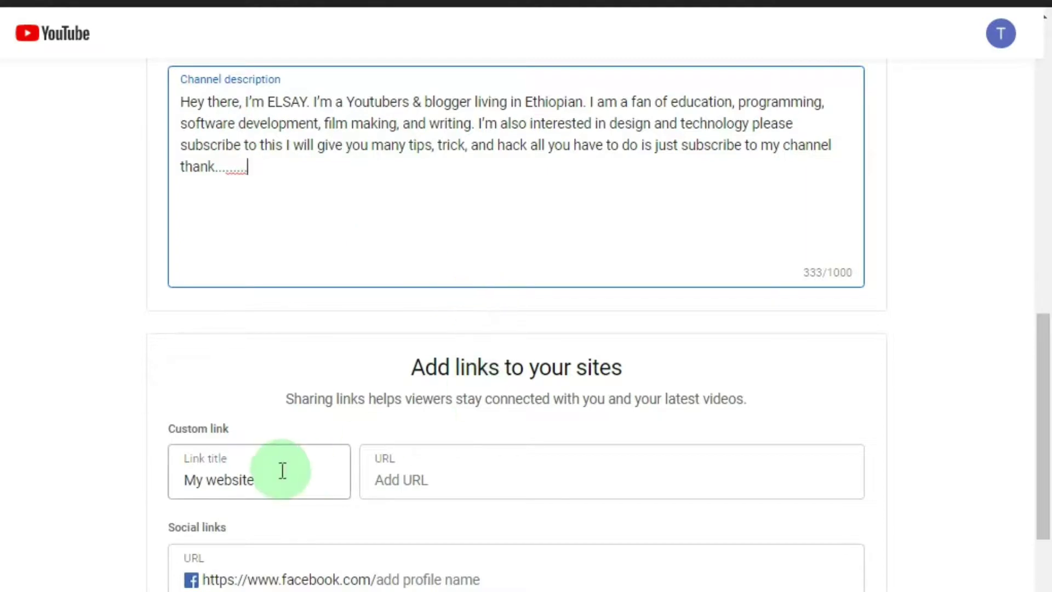
pyautogui.scroll(-4, 281, 463)
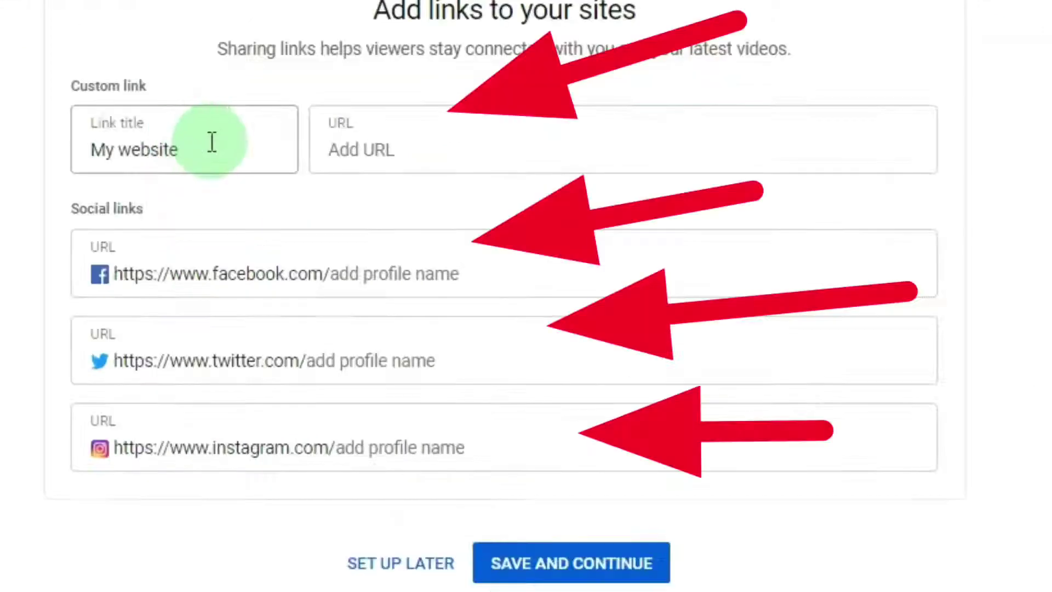
pyautogui.moveTo(209, 146); pyautogui.dragTo(90, 149)
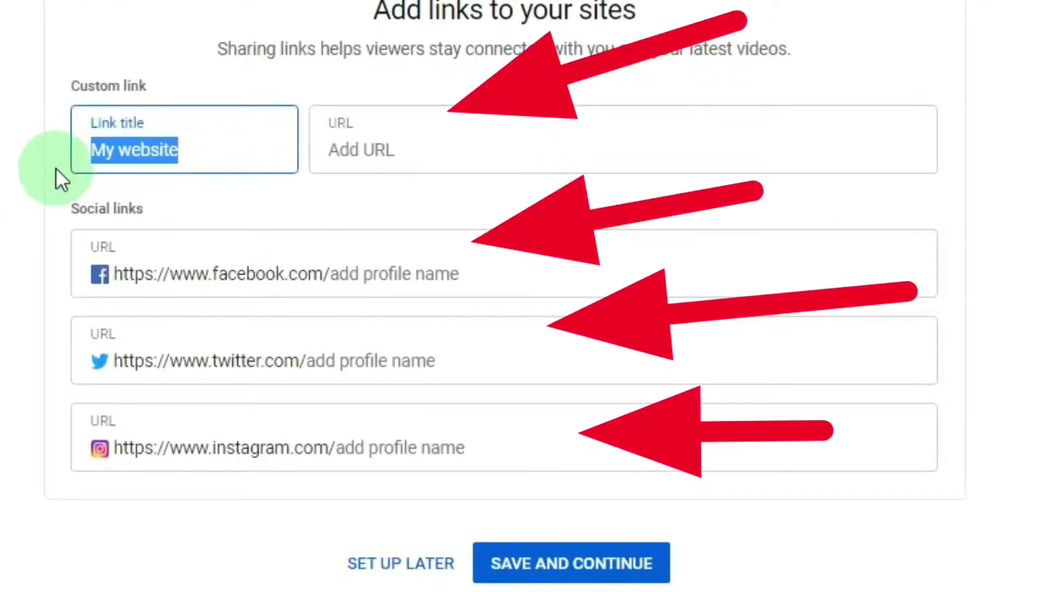
pyautogui.doubleClick(188, 147)
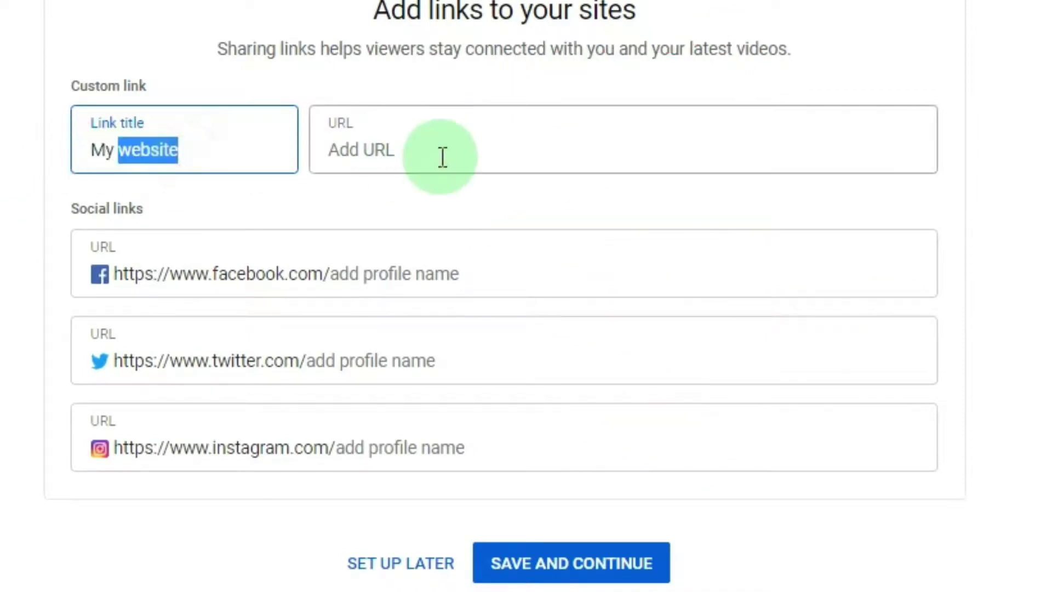
pyautogui.click(442, 157)
pyautogui.write('WWW.EL')
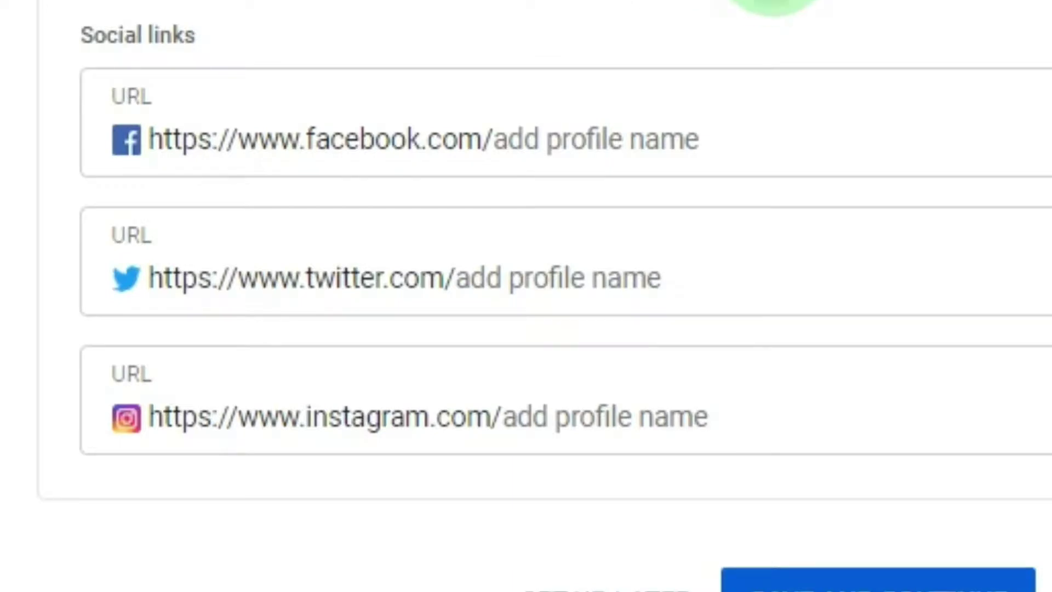
# Check the social link fields against the links shown on the ELSAY TECH channel page, and save the channel setup
pyautogui.click(757, 270)
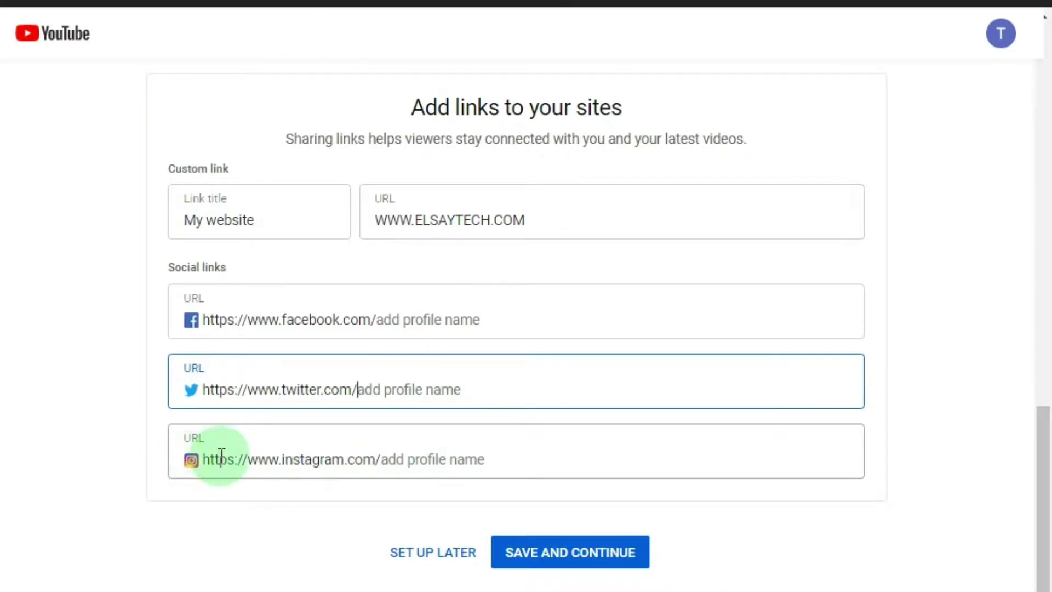
pyautogui.click(415, 459)
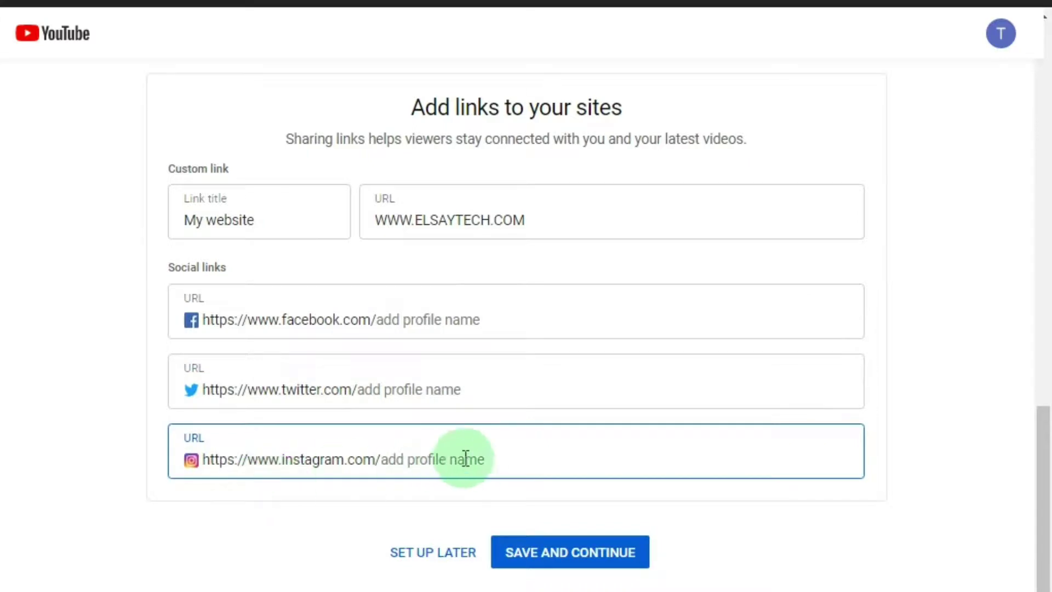
pyautogui.scroll(3, 465, 455)
pyautogui.click(364, 589)
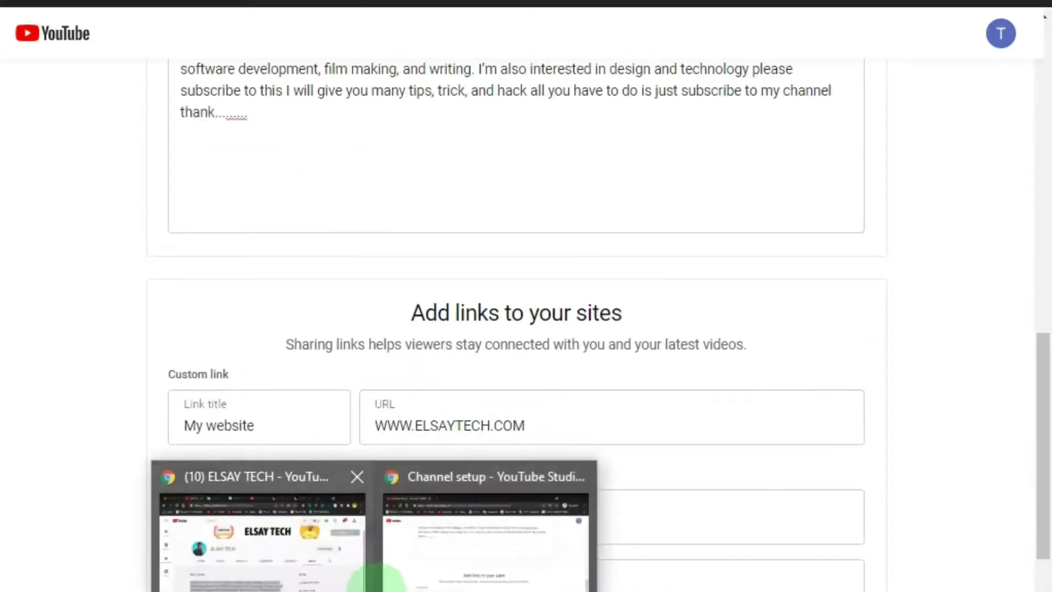
pyautogui.click(258, 528)
pyautogui.click(776, 235)
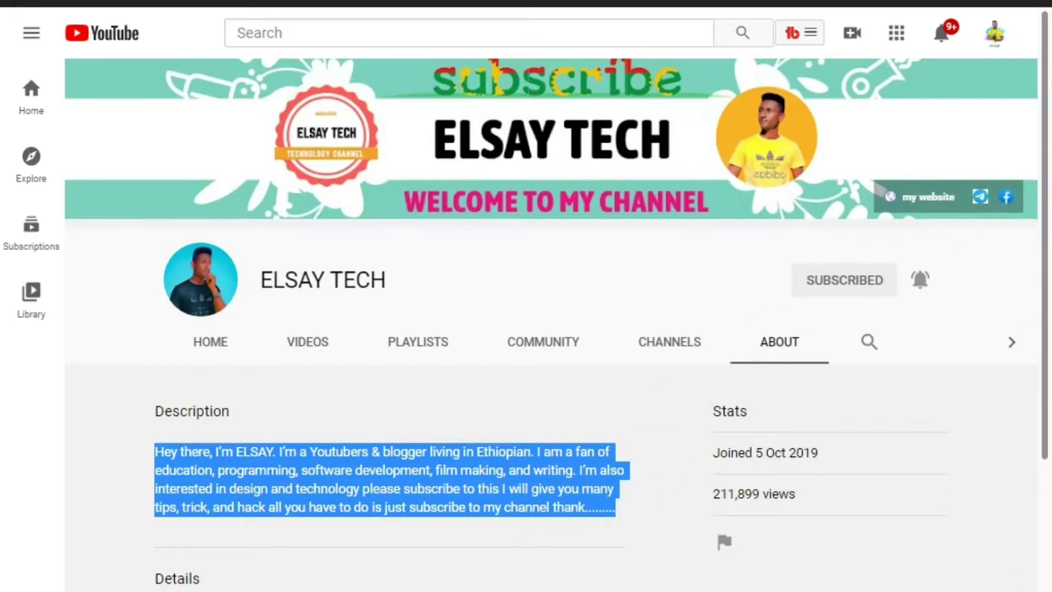
pyautogui.click(548, 509)
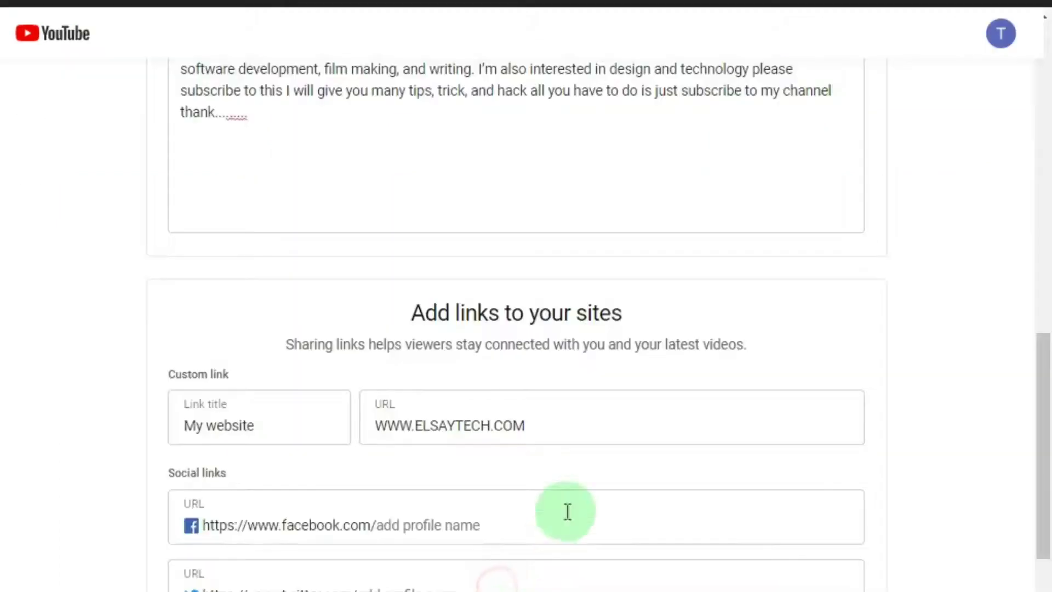
pyautogui.scroll(5, 583, 307)
pyautogui.scroll(3, 587, 311)
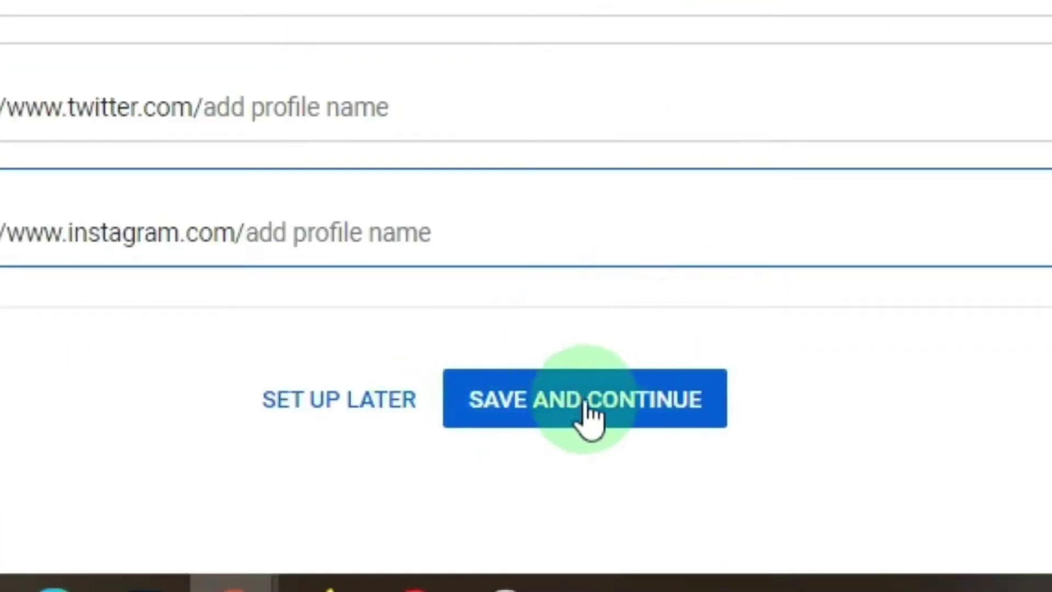
pyautogui.click(604, 406)
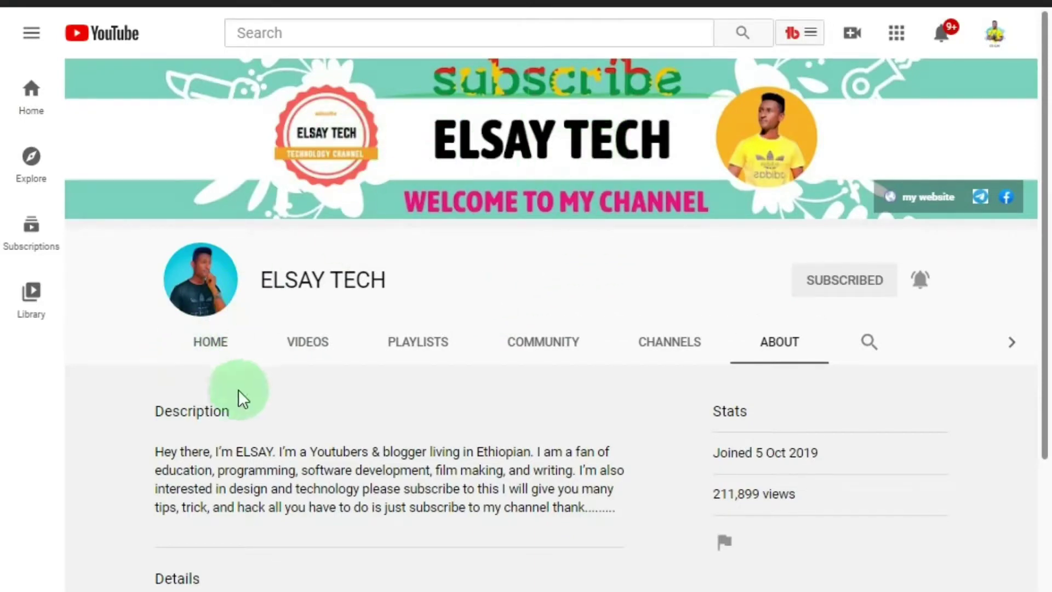
# View the ELSAY TECH channel's uploaded videos and return to the new TECH INFO channel page
pyautogui.click(246, 351)
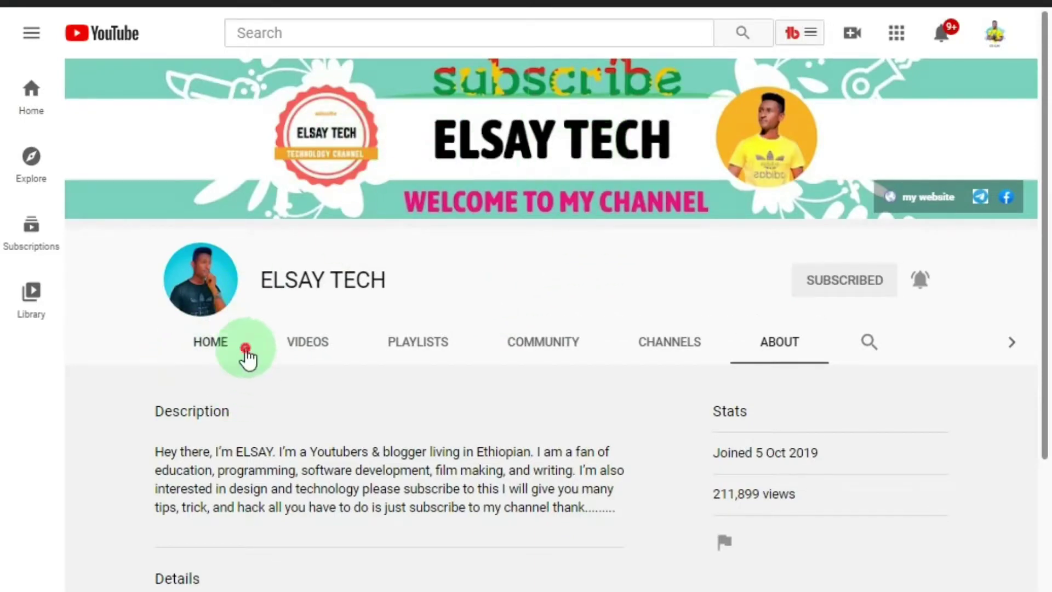
pyautogui.click(314, 351)
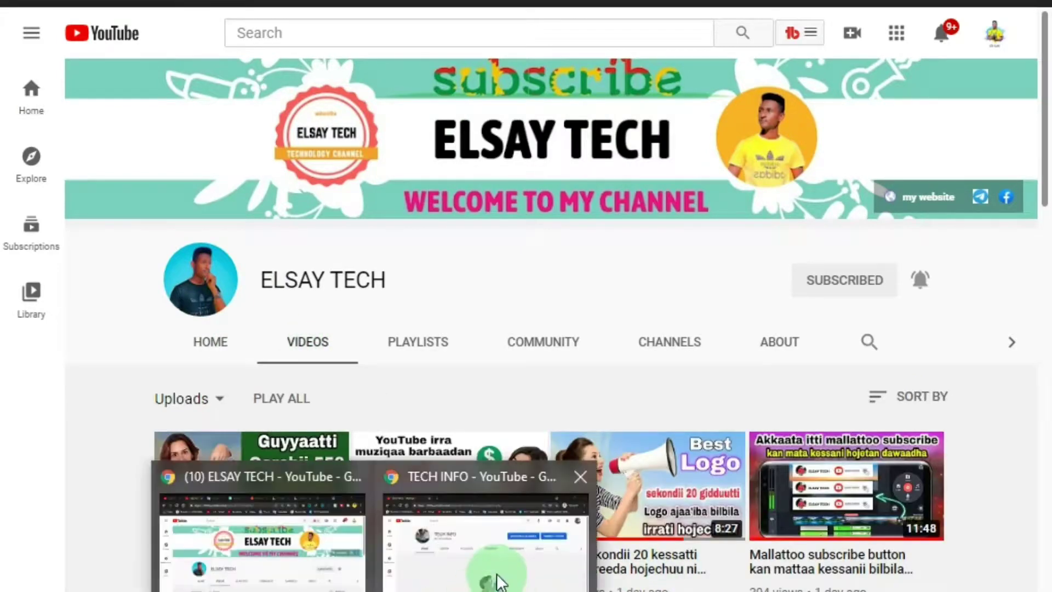
pyautogui.click(493, 575)
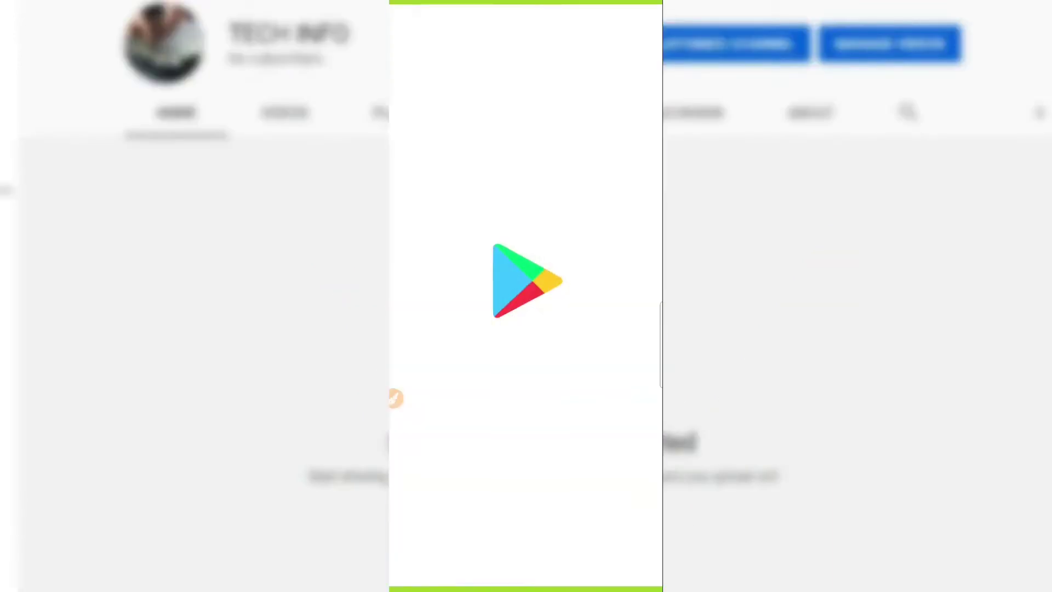
# On the phone, search the Play Store for youtube and open the YouTube app
pyautogui.click(526, 39)
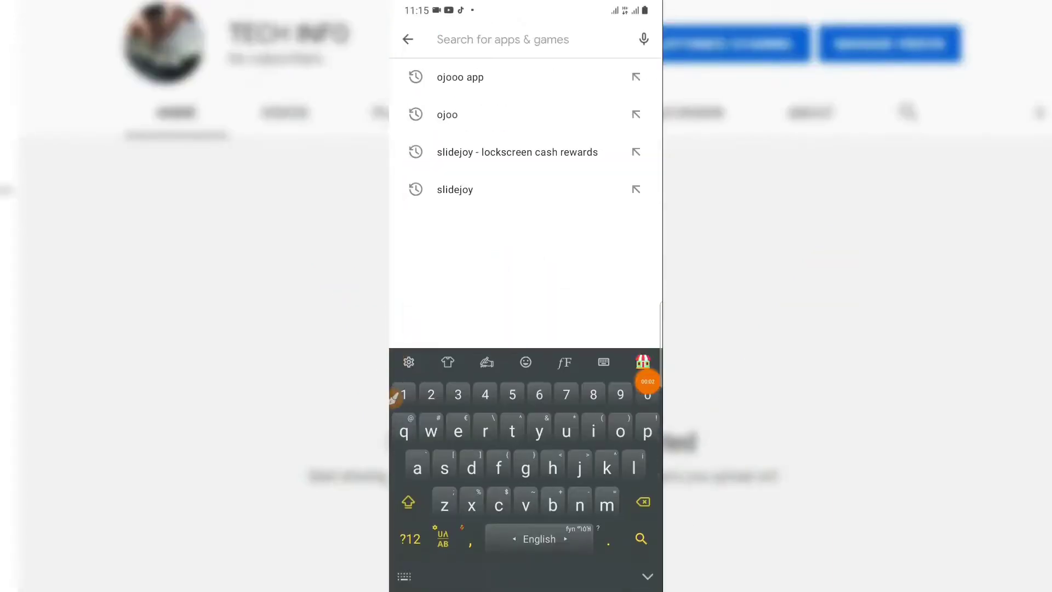
pyautogui.write('youtub')
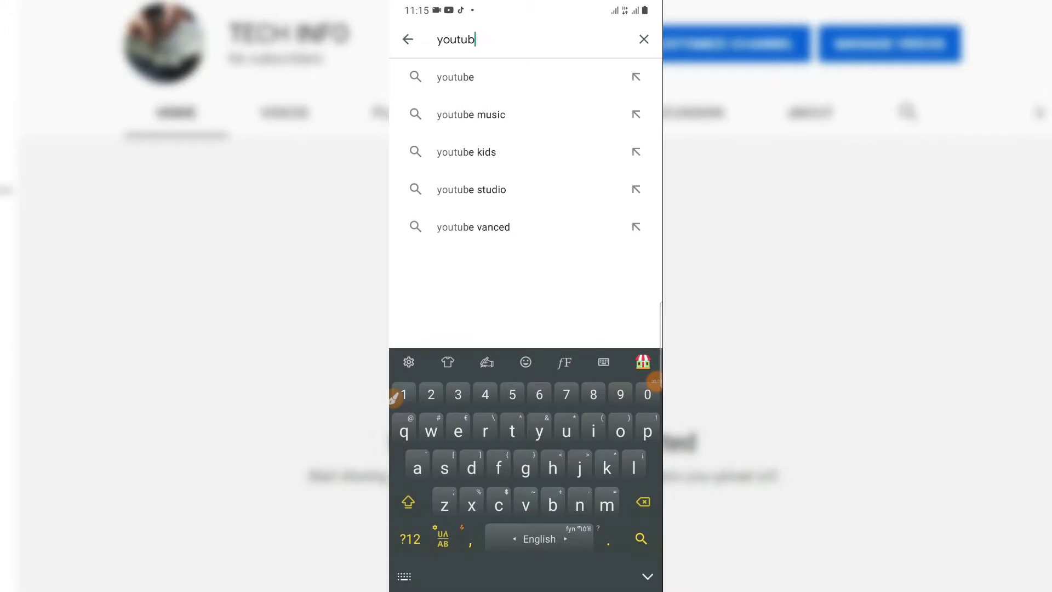
pyautogui.click(456, 77)
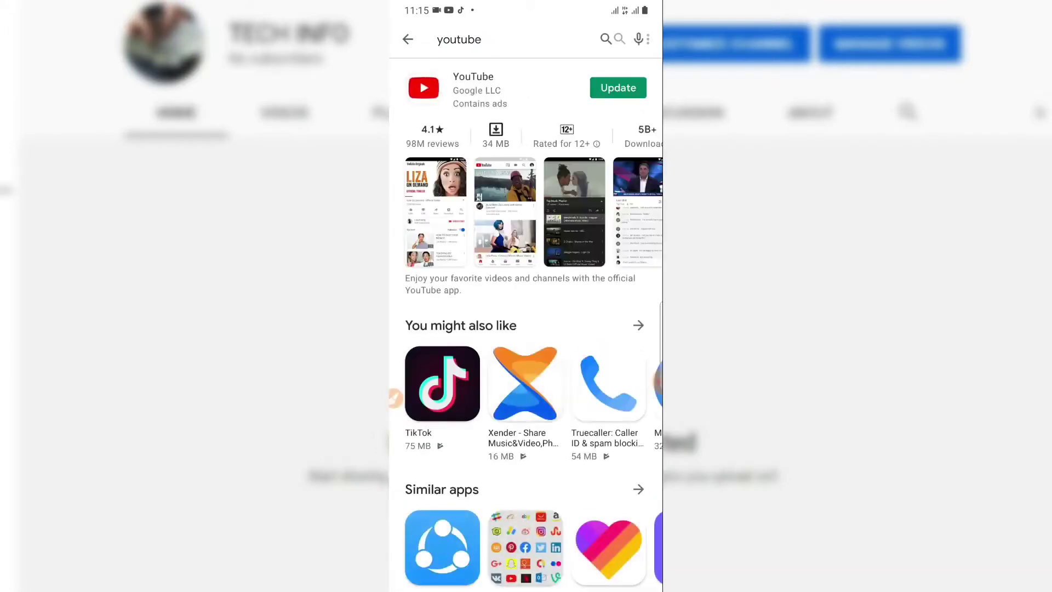
pyautogui.click(477, 89)
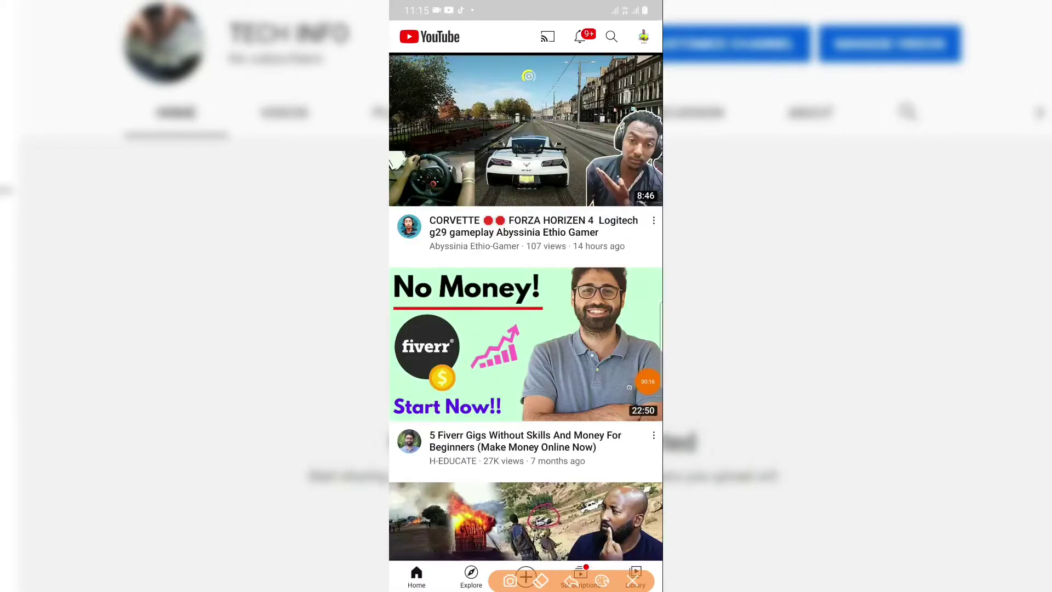
# Open the YouTube app's content creation options and locate the option to upload a video
pyautogui.moveTo(543, 545); pyautogui.dragTo(552, 323)
pyautogui.click(633, 580)
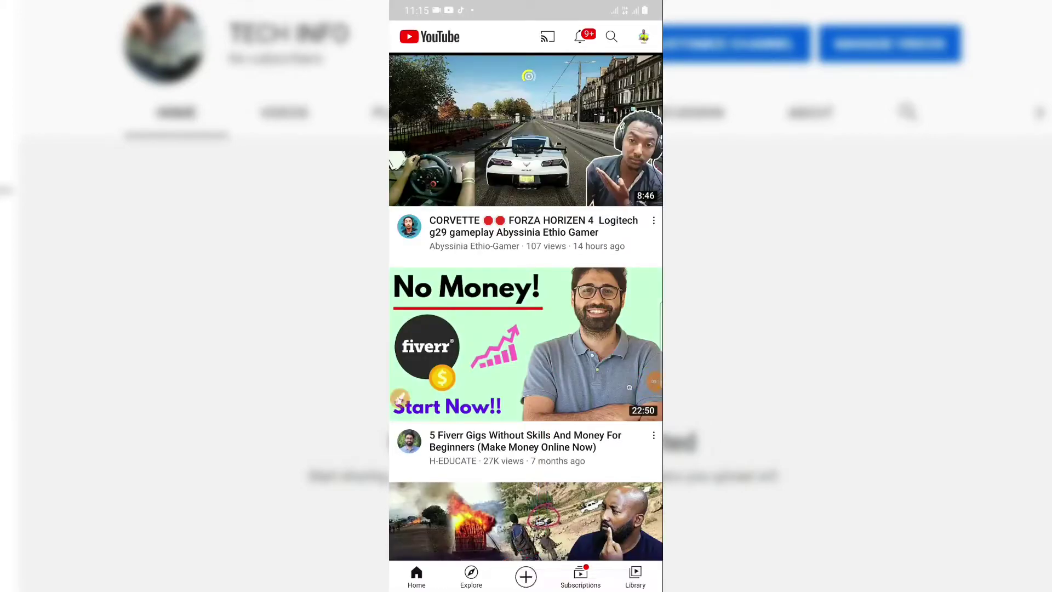
pyautogui.click(526, 576)
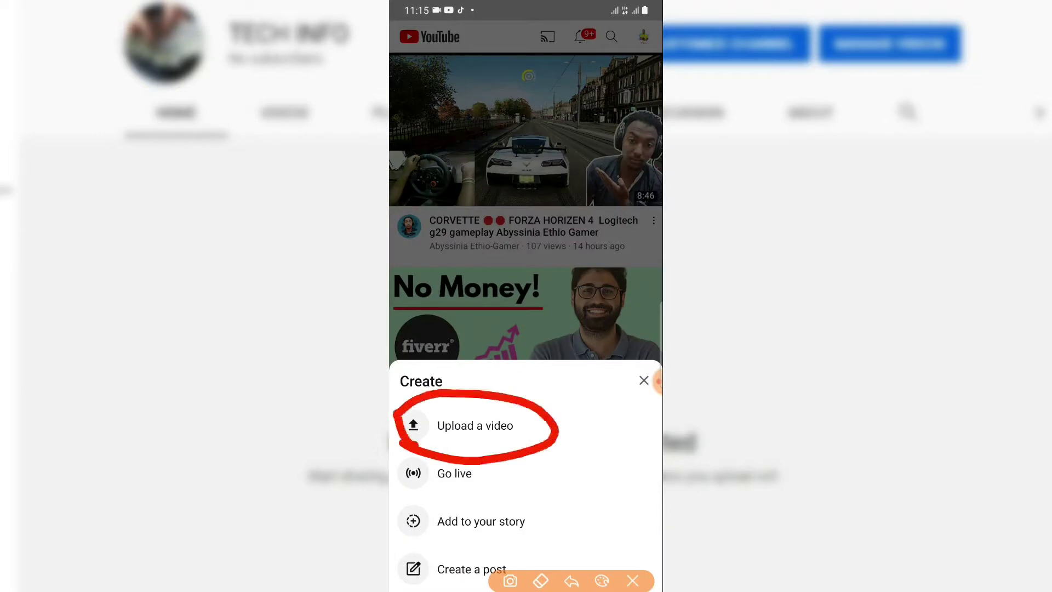
pyautogui.click(633, 581)
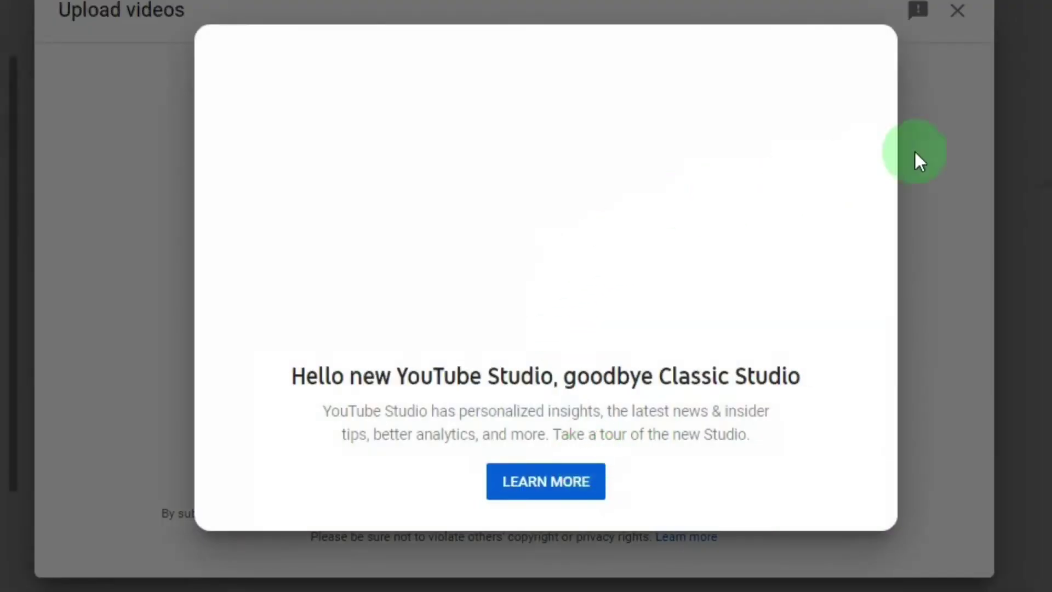
# On the computer, dismiss the YouTube Studio introduction and browse the Videos folder for a video to upload
pyautogui.click(962, 122)
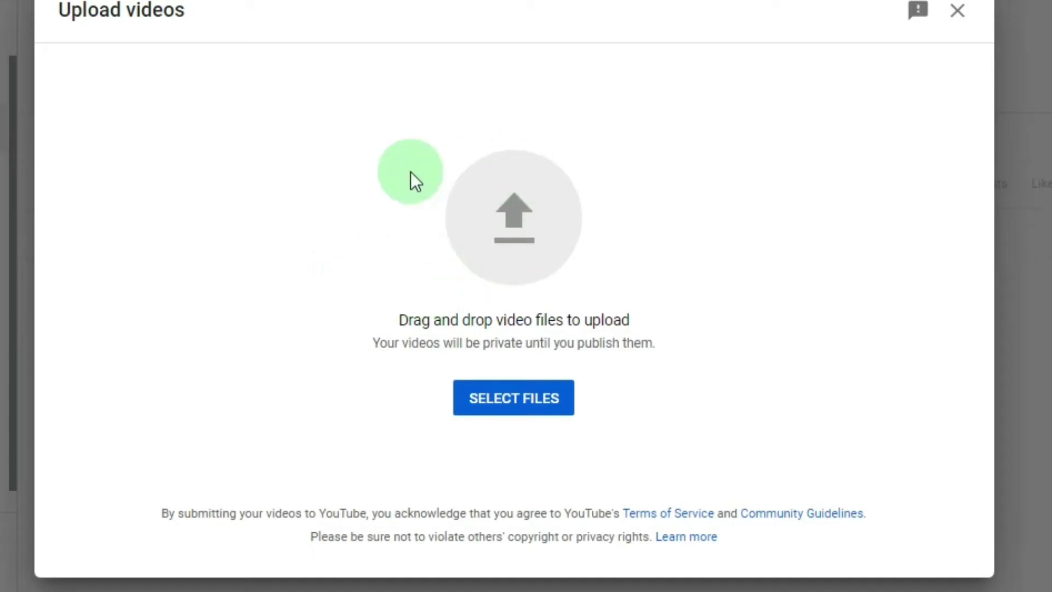
pyautogui.click(516, 185)
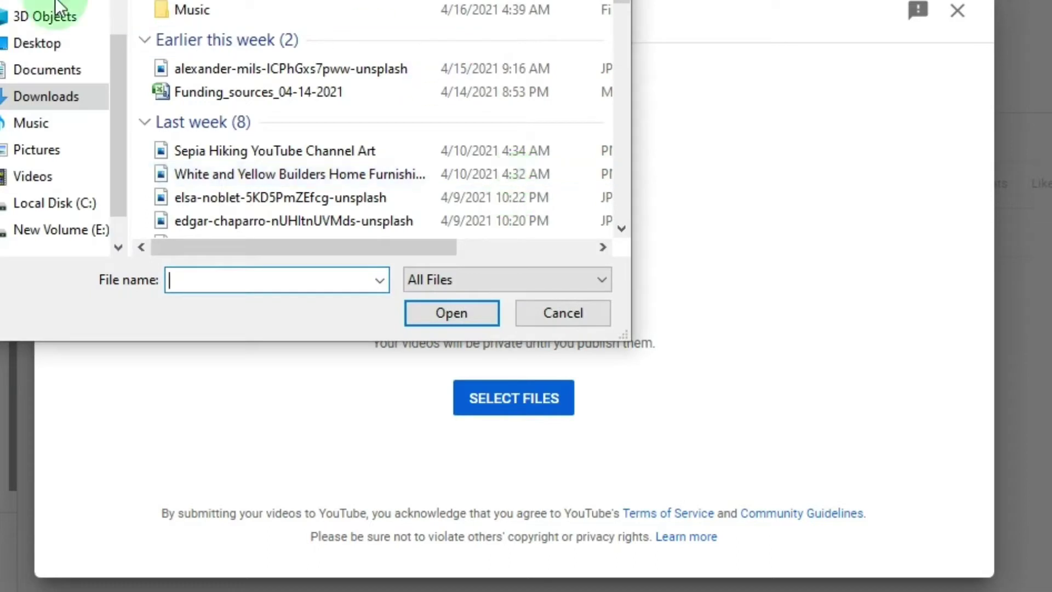
pyautogui.click(22, 176)
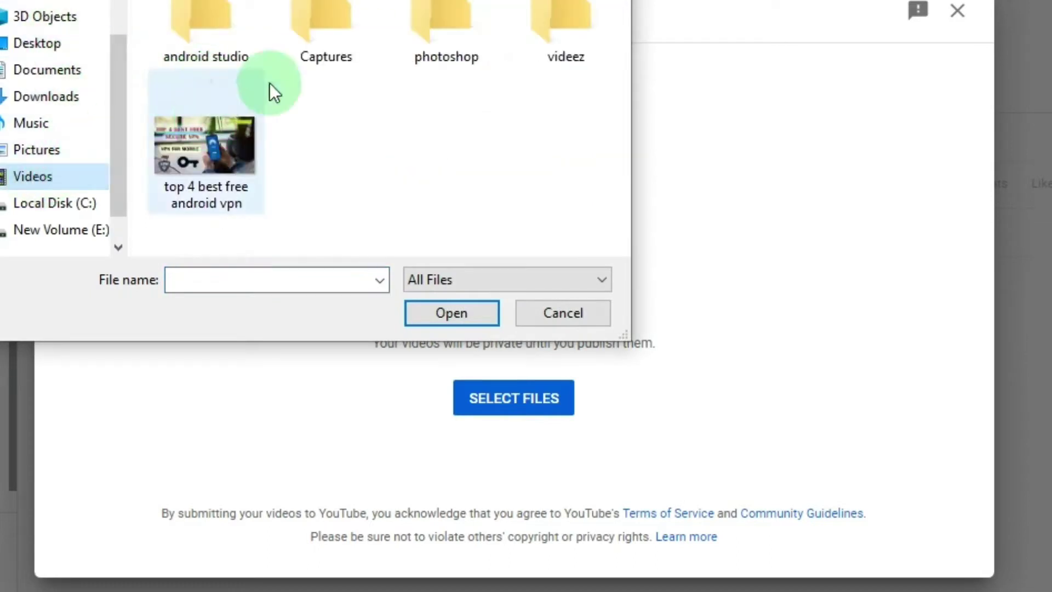
pyautogui.doubleClick(491, 38)
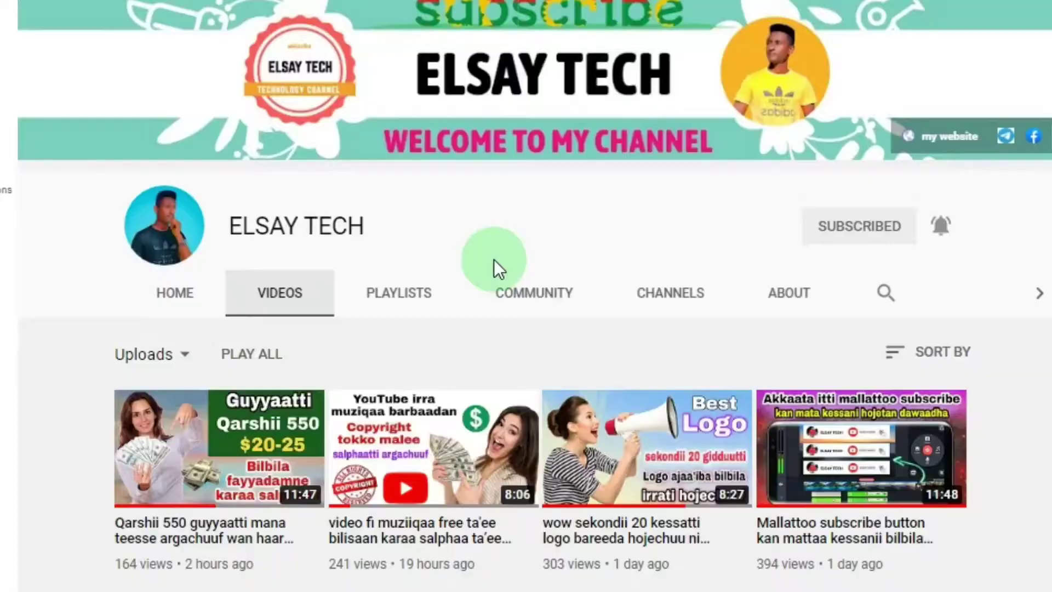
# Browse the ELSAY TECH channel's uploaded videos from the newest back to those several months old
pyautogui.scroll(-7, 493, 265)
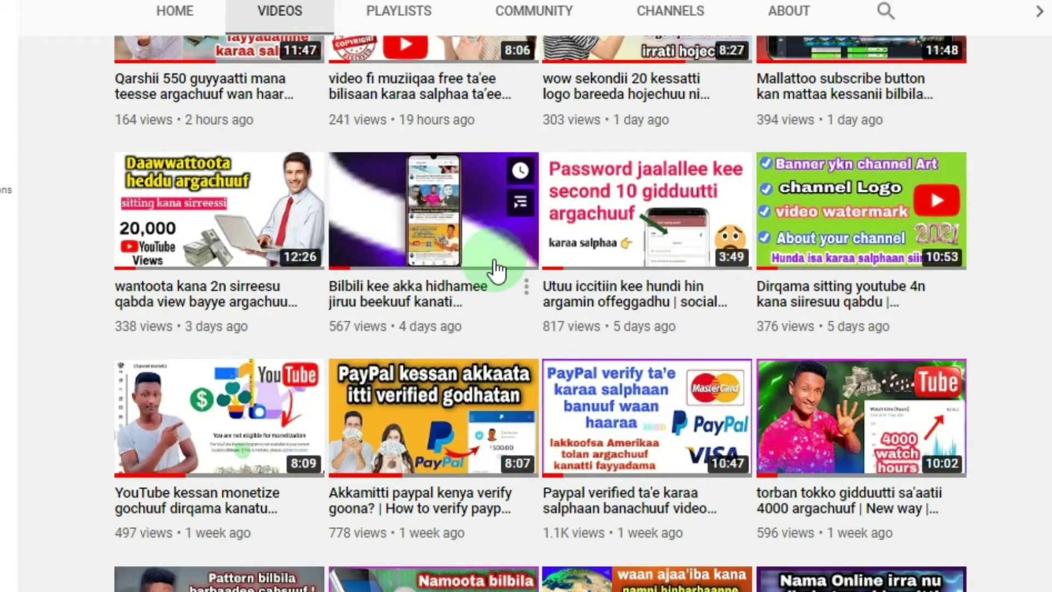
pyautogui.scroll(-15, 498, 274)
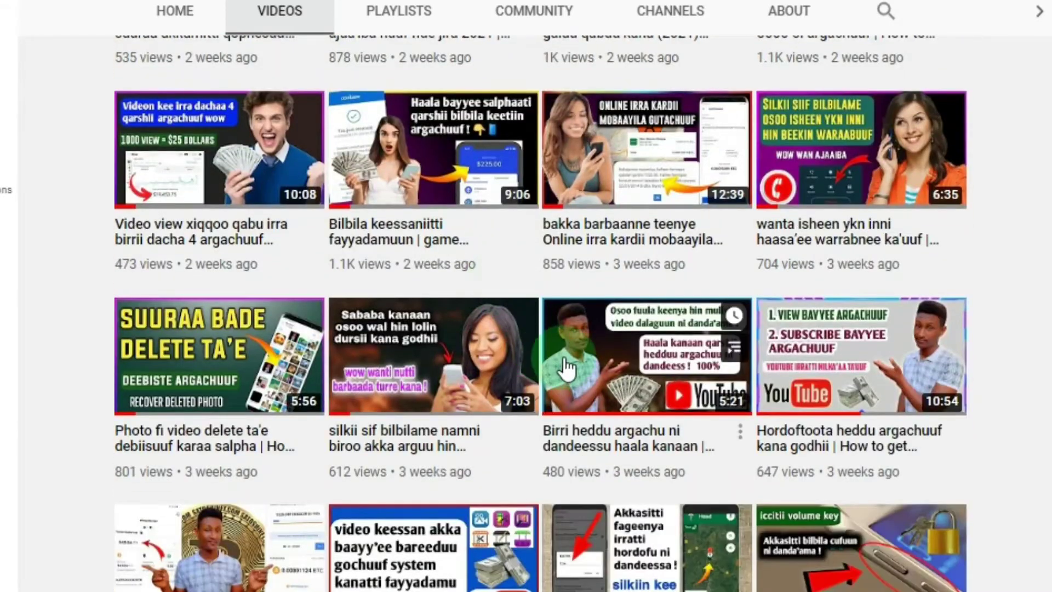
pyautogui.scroll(-4, 567, 364)
pyautogui.scroll(-2, 567, 365)
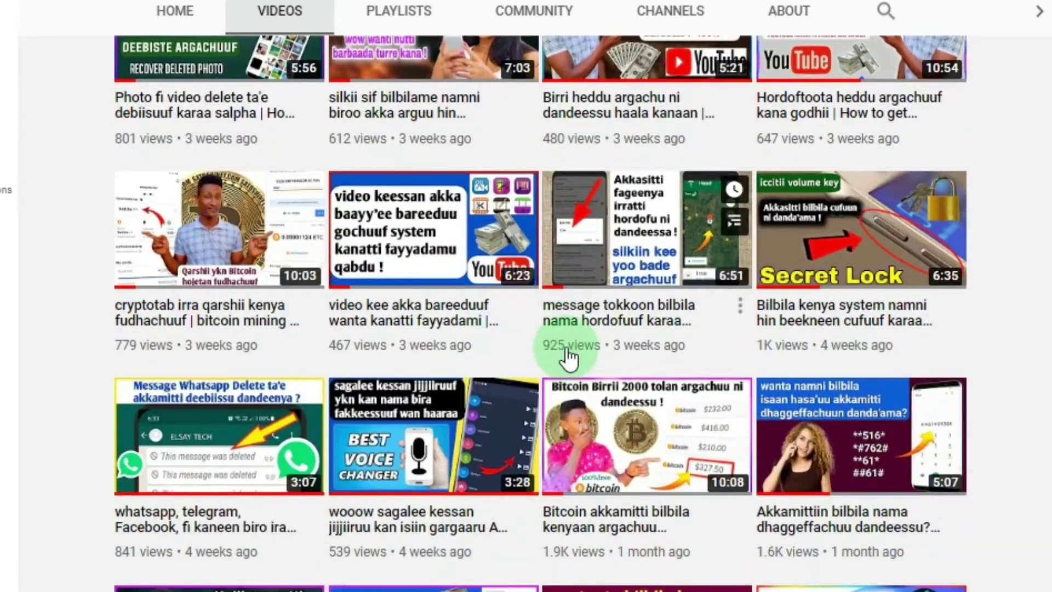
pyautogui.scroll(-20, 568, 356)
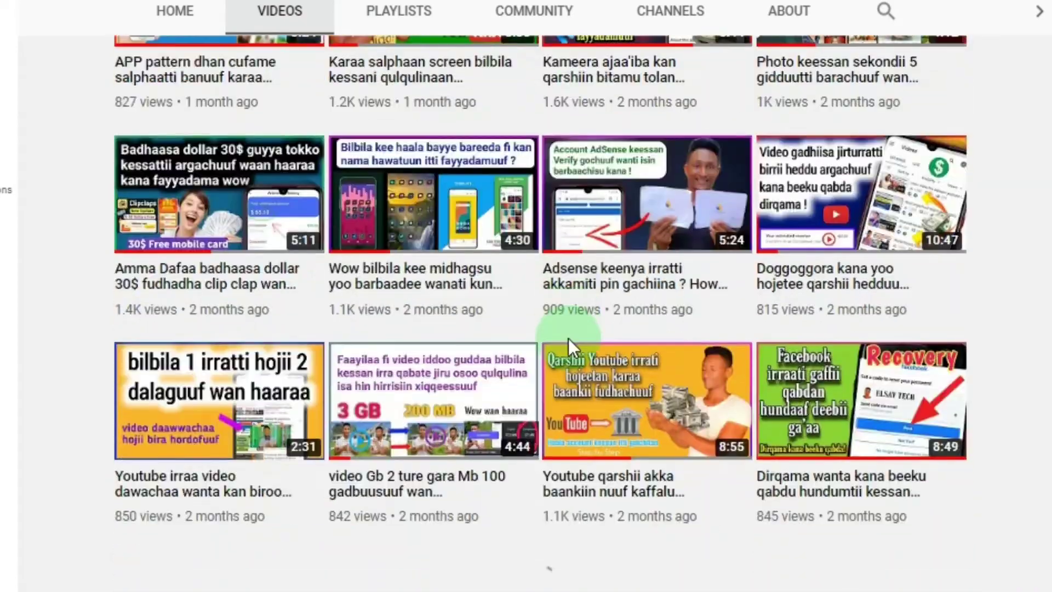
pyautogui.scroll(-15, 568, 334)
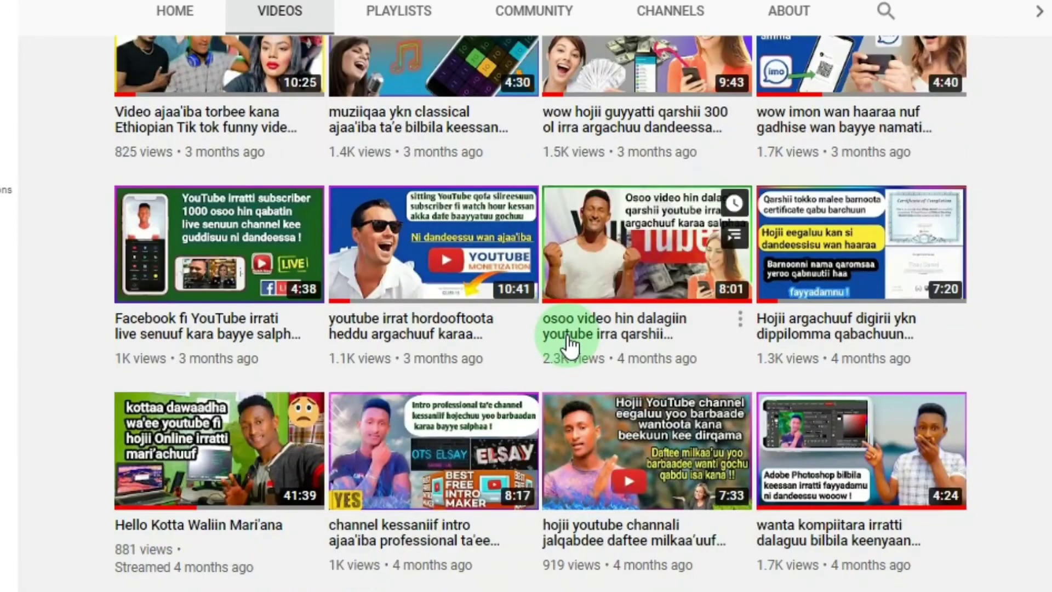
pyautogui.scroll(-6, 568, 344)
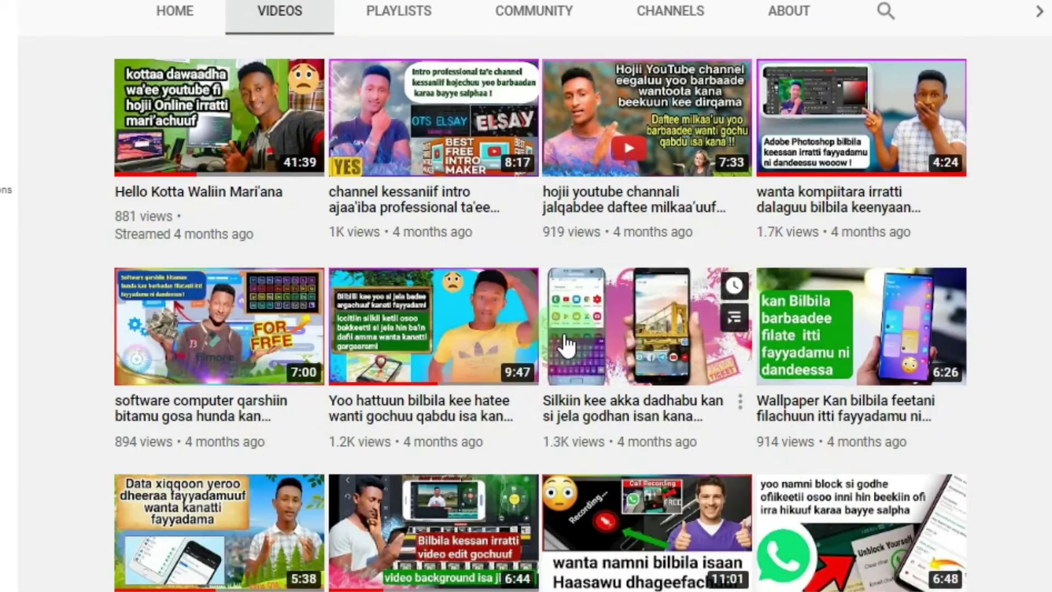